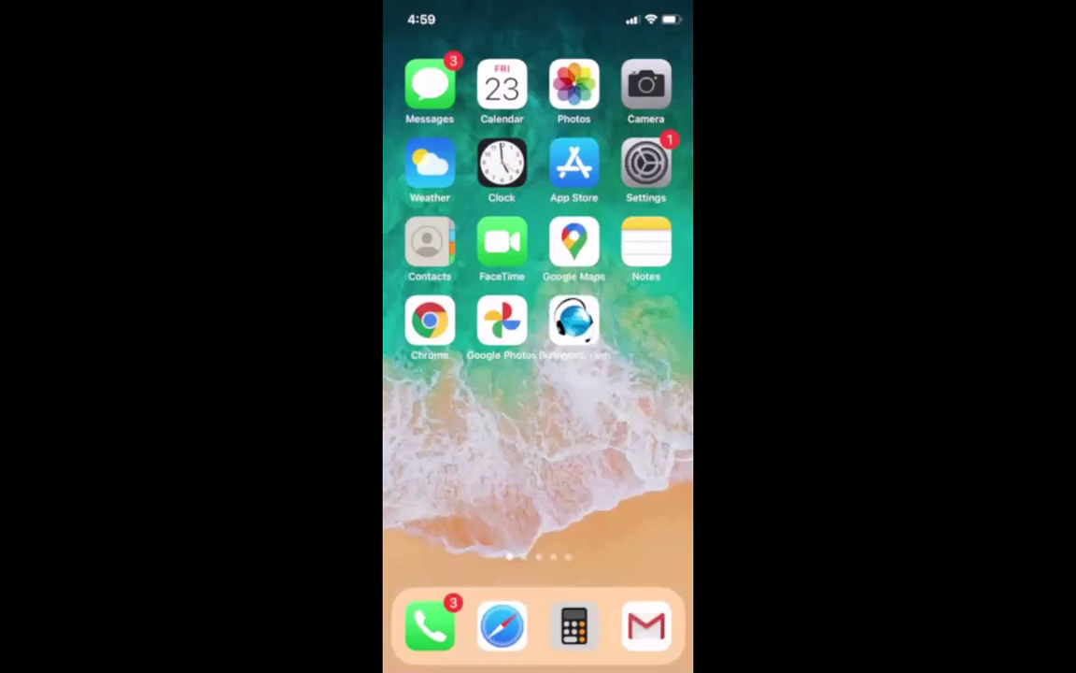
Step: Search the App Store for 'burlington english' and confirm BurlingtonEnglish is already installed
{"action": "mouse_move", "coordinate": [611, 310]}
{"action": "left_mouse_down"}
{"action": "mouse_move", "coordinate": [557, 286]}
{"action": "mouse_move", "coordinate": [542, 346]}
{"action": "mouse_move", "coordinate": [612, 304]}
{"action": "left_mouse_up"}
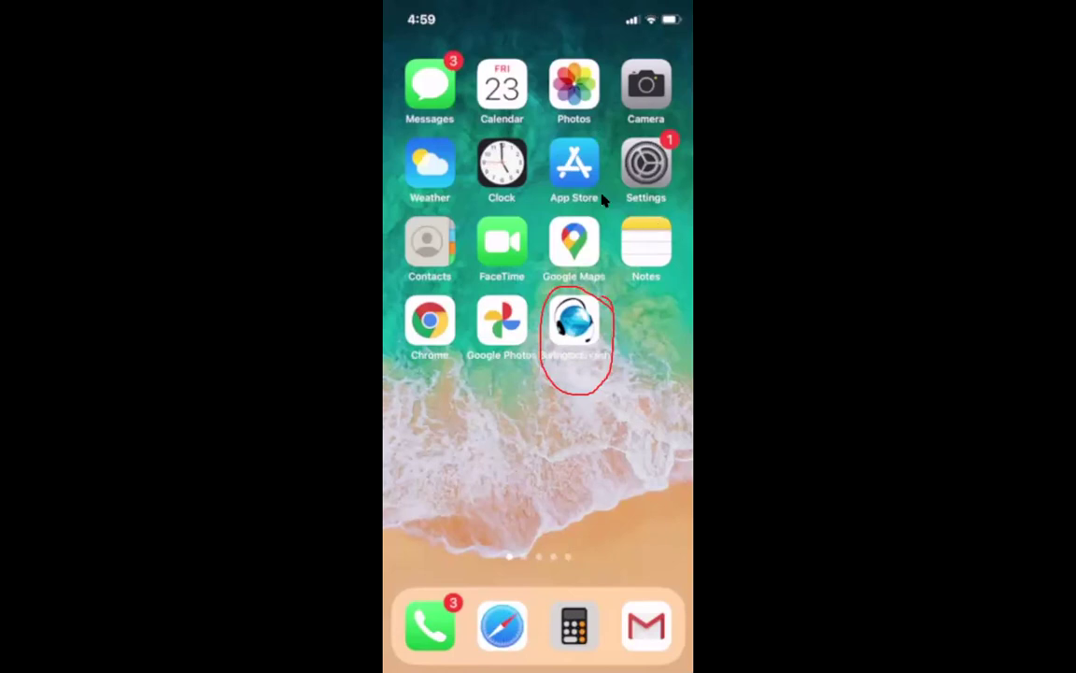
{"action": "left_click", "coordinate": [564, 183]}
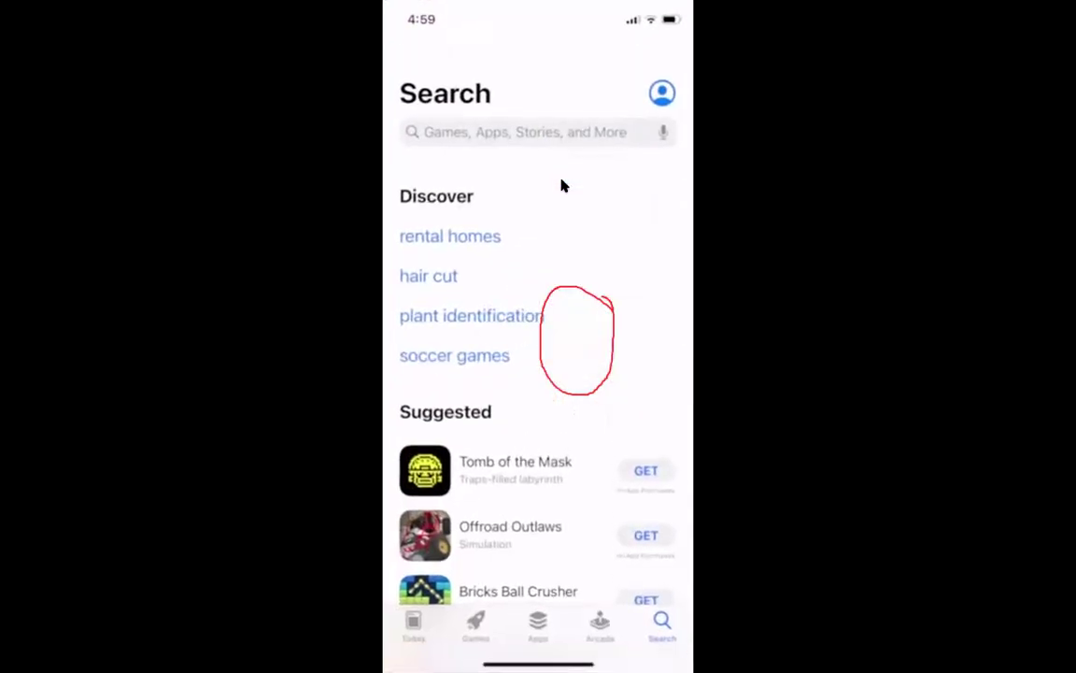
{"action": "type", "text": "b"}
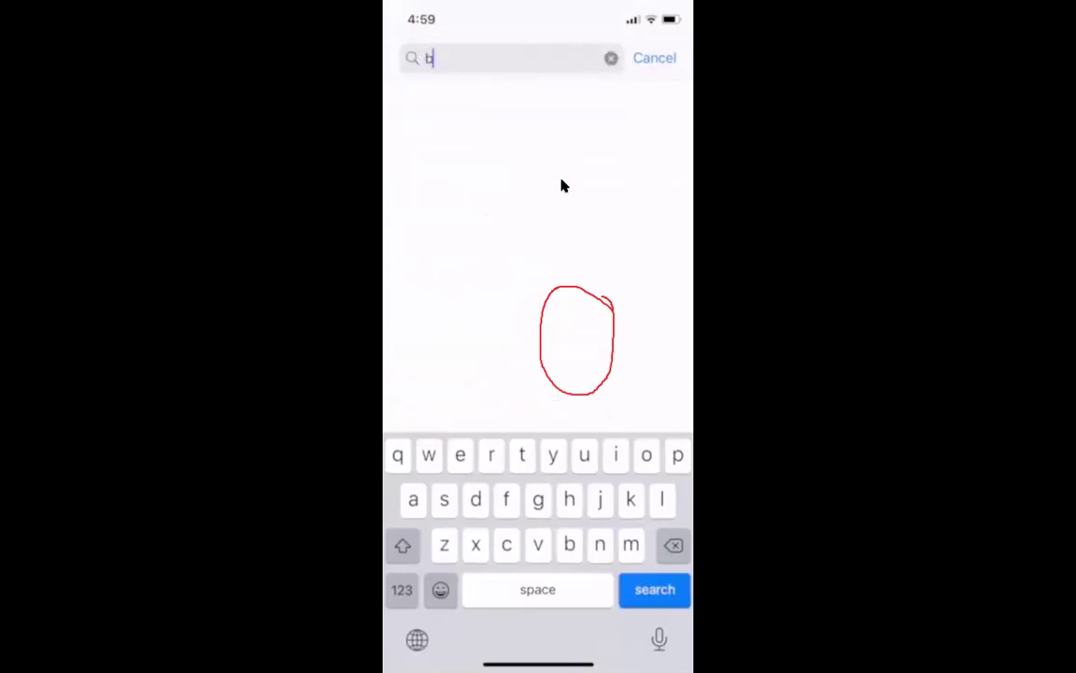
{"action": "type", "text": "ur"}
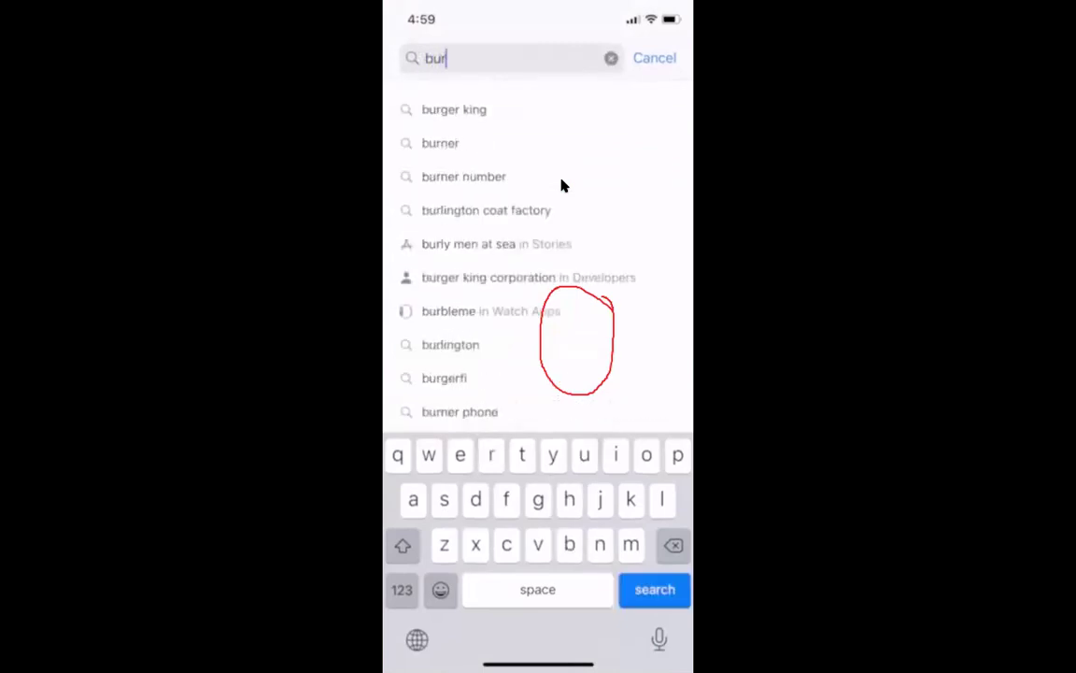
{"action": "type", "text": "ling"}
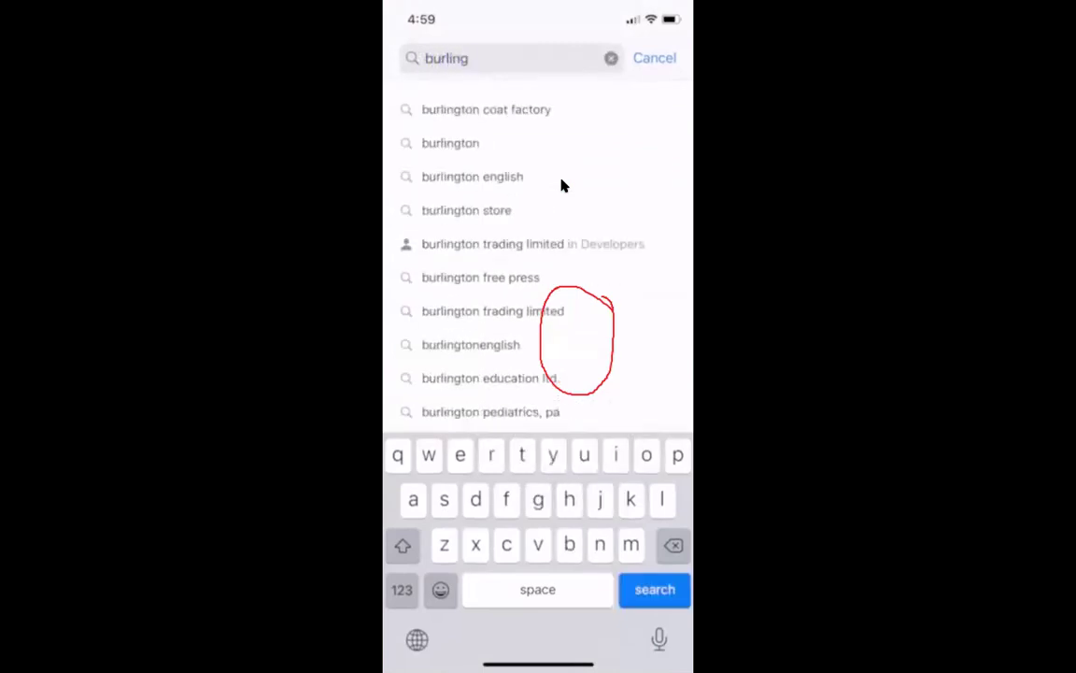
{"action": "type", "text": "t"}
{"action": "left_click", "coordinate": [500, 176]}
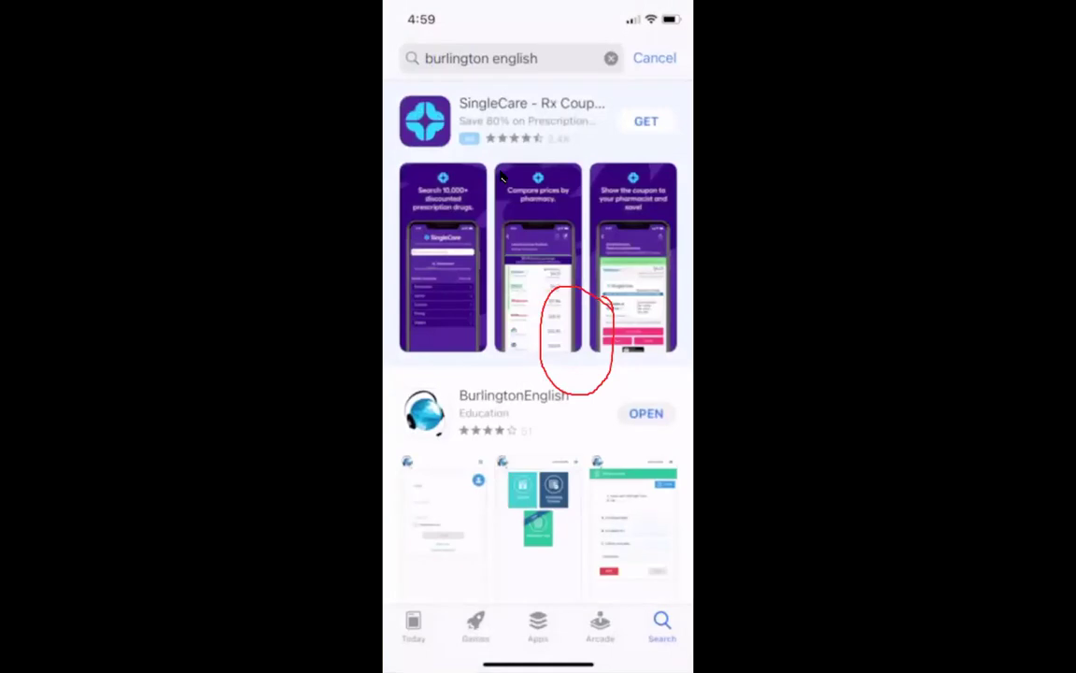
{"action": "scroll", "coordinate": [502, 178], "scroll_direction": "down", "scroll_amount": 3}
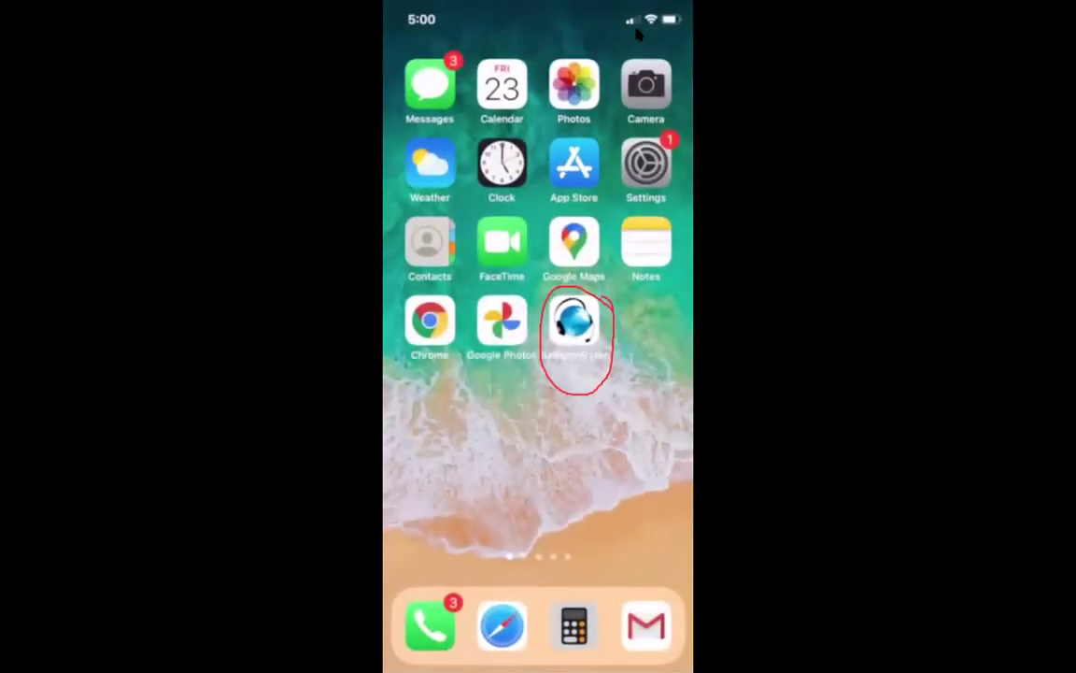
Step: Launch BurlingtonEnglish from the home screen to reach its Login screen
{"action": "left_click", "coordinate": [574, 321]}
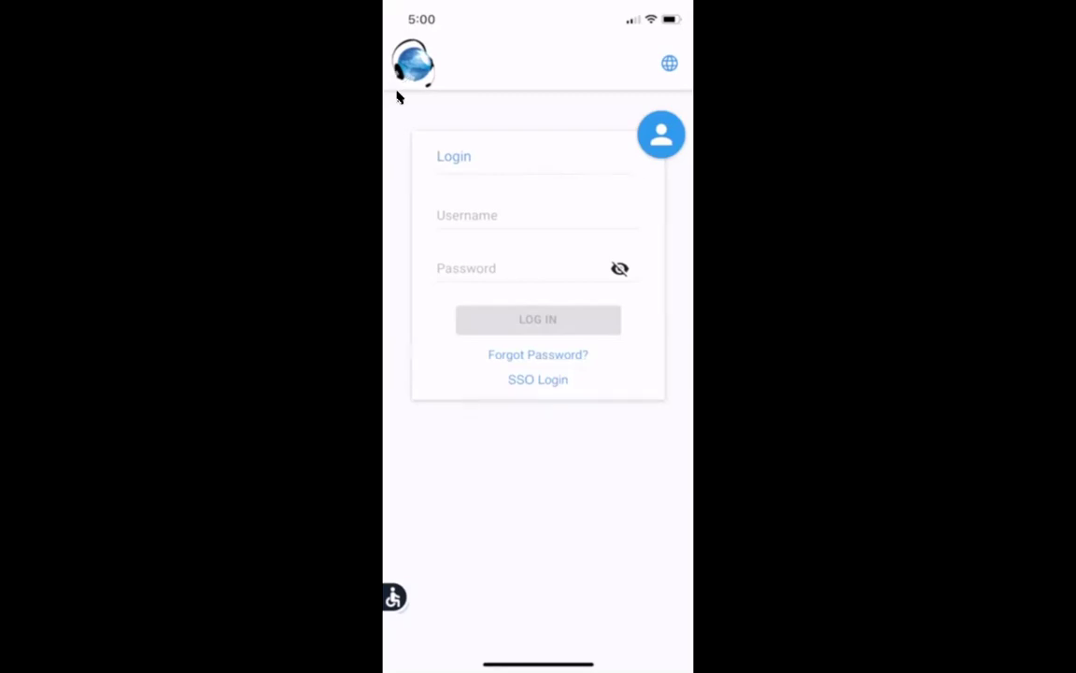
Step: Type part of the student's username into the Username field, then erase it
{"action": "left_click", "coordinate": [470, 214]}
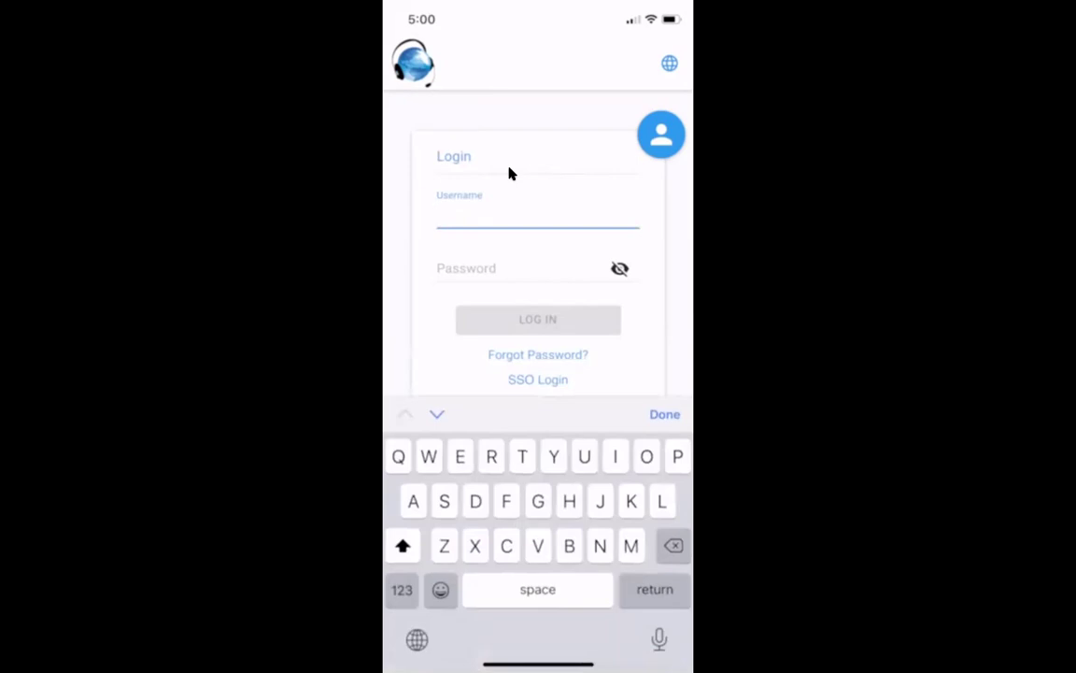
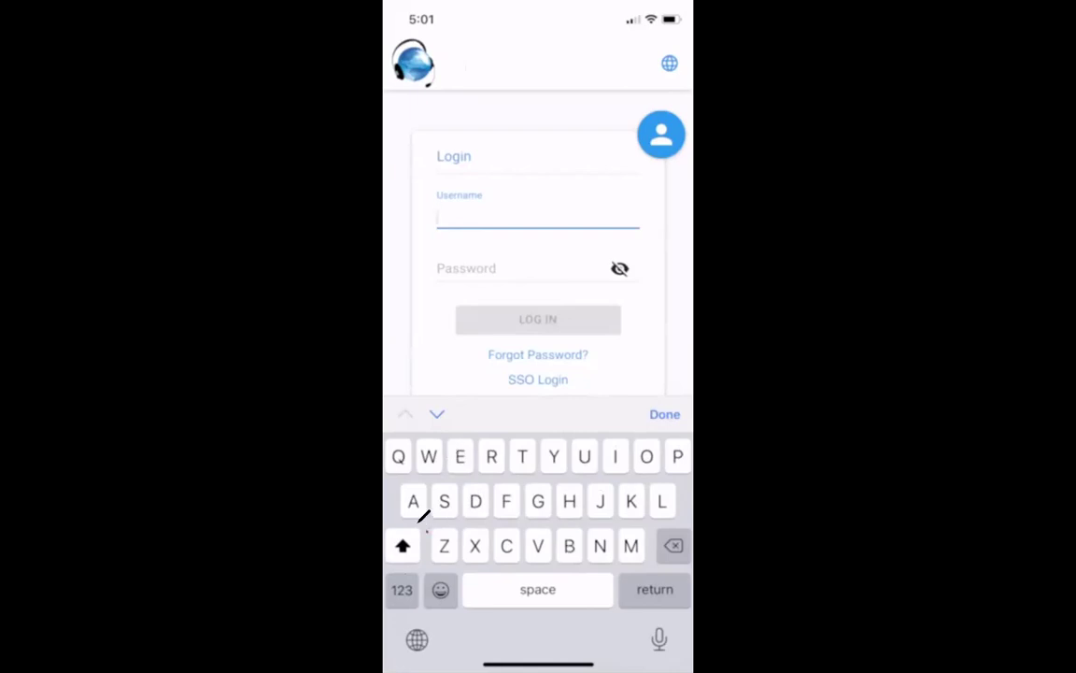
Step: Turn off Shift on the on-screen keyboard for lower-case entry
{"action": "mouse_move", "coordinate": [428, 532]}
{"action": "left_mouse_down"}
{"action": "mouse_move", "coordinate": [388, 542]}
{"action": "mouse_move", "coordinate": [389, 561]}
{"action": "mouse_move", "coordinate": [402, 571]}
{"action": "mouse_move", "coordinate": [421, 556]}
{"action": "mouse_move", "coordinate": [416, 523]}
{"action": "mouse_move", "coordinate": [428, 530]}
{"action": "left_mouse_up"}
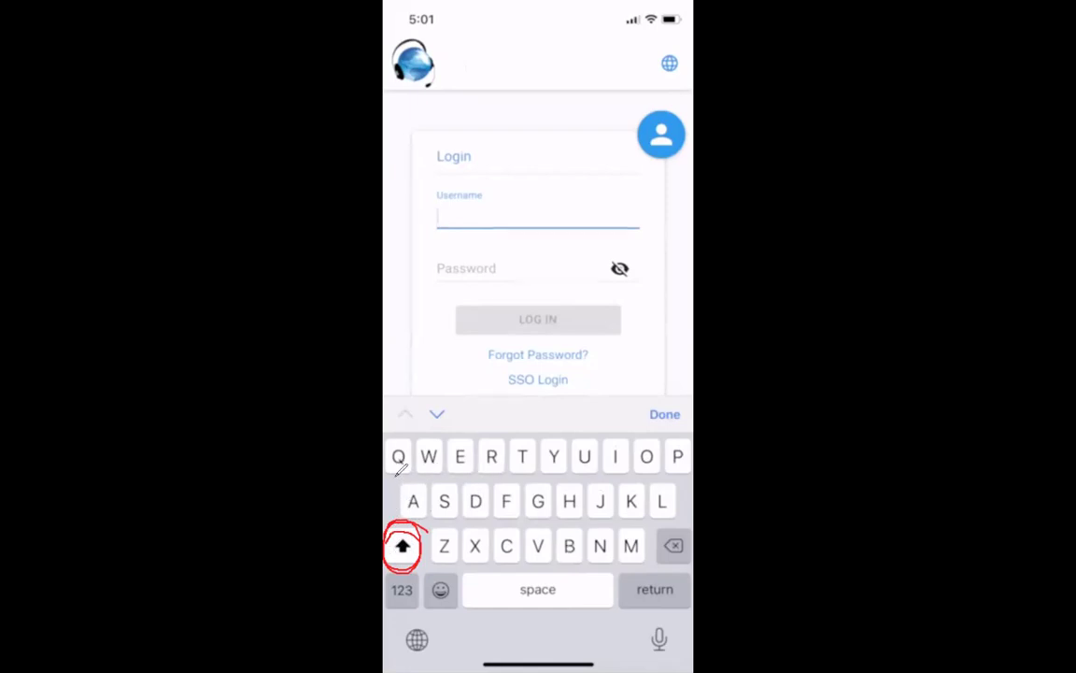
{"action": "mouse_move", "coordinate": [392, 482]}
{"action": "left_mouse_down"}
{"action": "mouse_move", "coordinate": [572, 474]}
{"action": "mouse_move", "coordinate": [605, 478]}
{"action": "mouse_move", "coordinate": [617, 492]}
{"action": "left_mouse_up"}
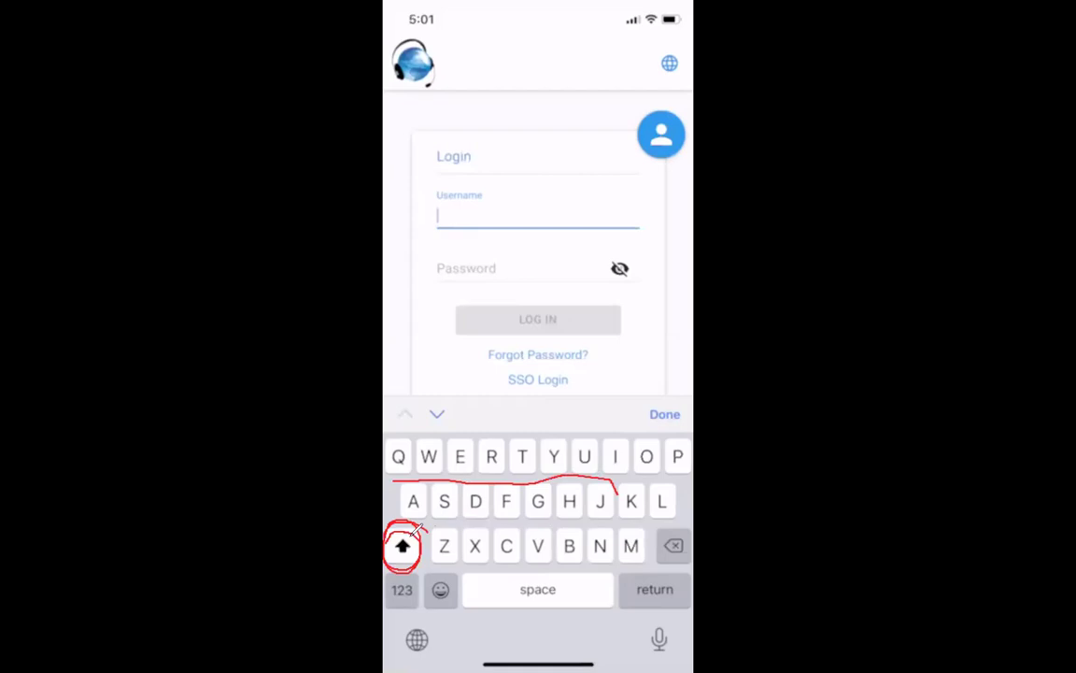
{"action": "left_click", "coordinate": [405, 544]}
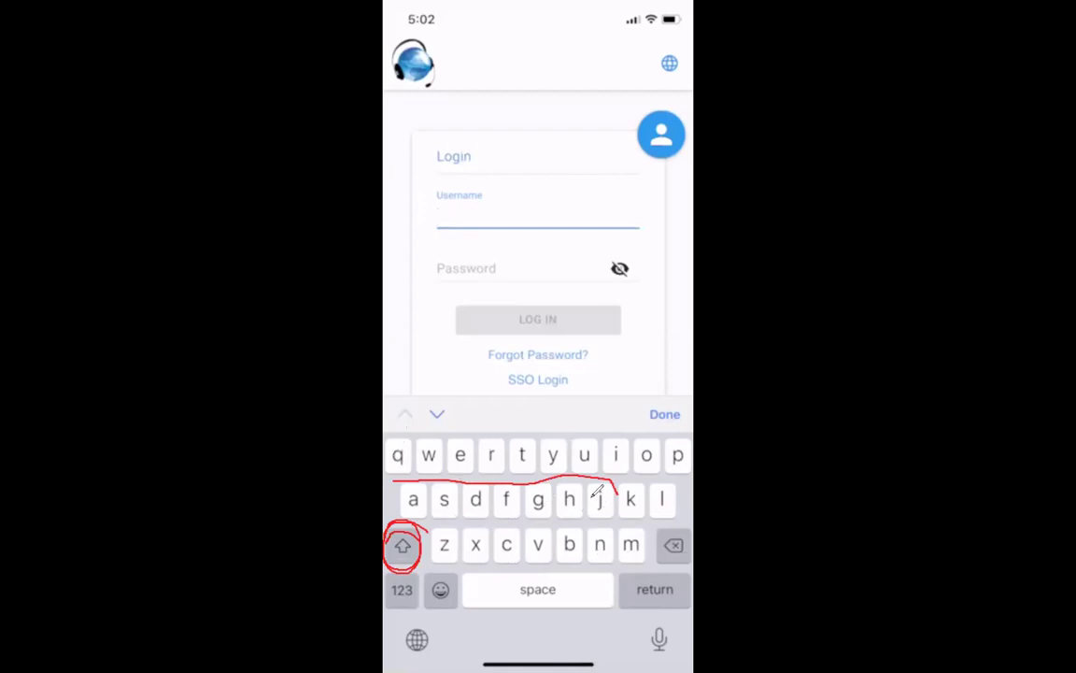
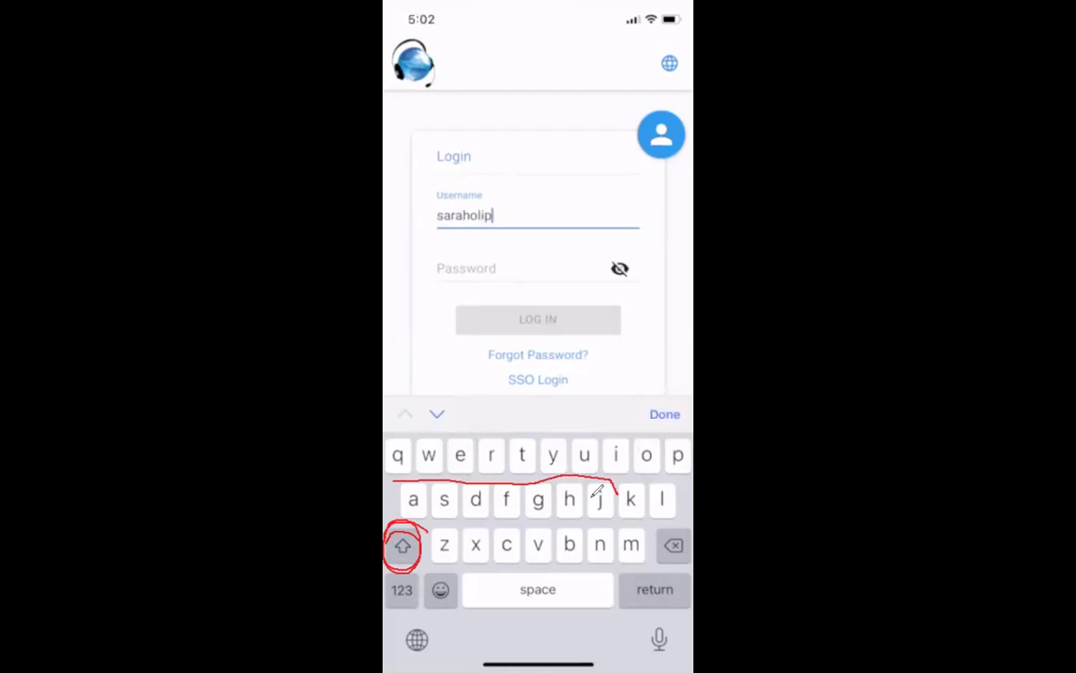
Step: Enter the student's username in lower case in the Username field
{"action": "left_click_drag", "start_coordinate": [434, 206], "coordinate": [435, 224]}
{"action": "mouse_move", "coordinate": [563, 584]}
{"action": "left_mouse_down"}
{"action": "mouse_move", "coordinate": [529, 609]}
{"action": "mouse_move", "coordinate": [600, 605]}
{"action": "left_mouse_up"}
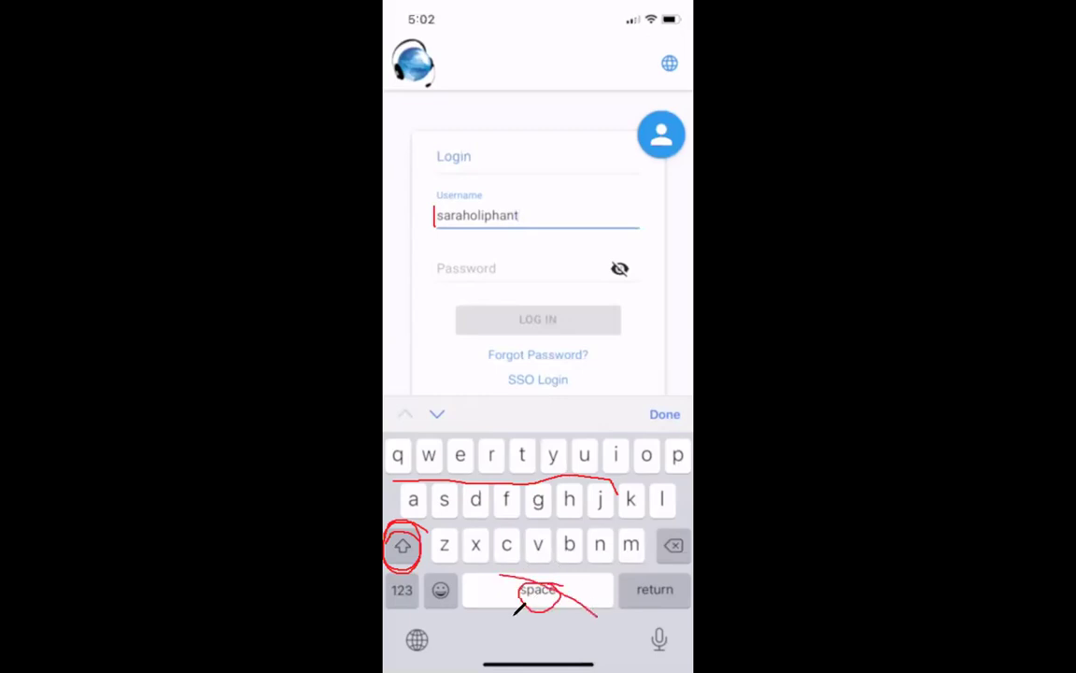
{"action": "left_click_drag", "start_coordinate": [515, 616], "coordinate": [581, 547]}
{"action": "key", "text": "e"}
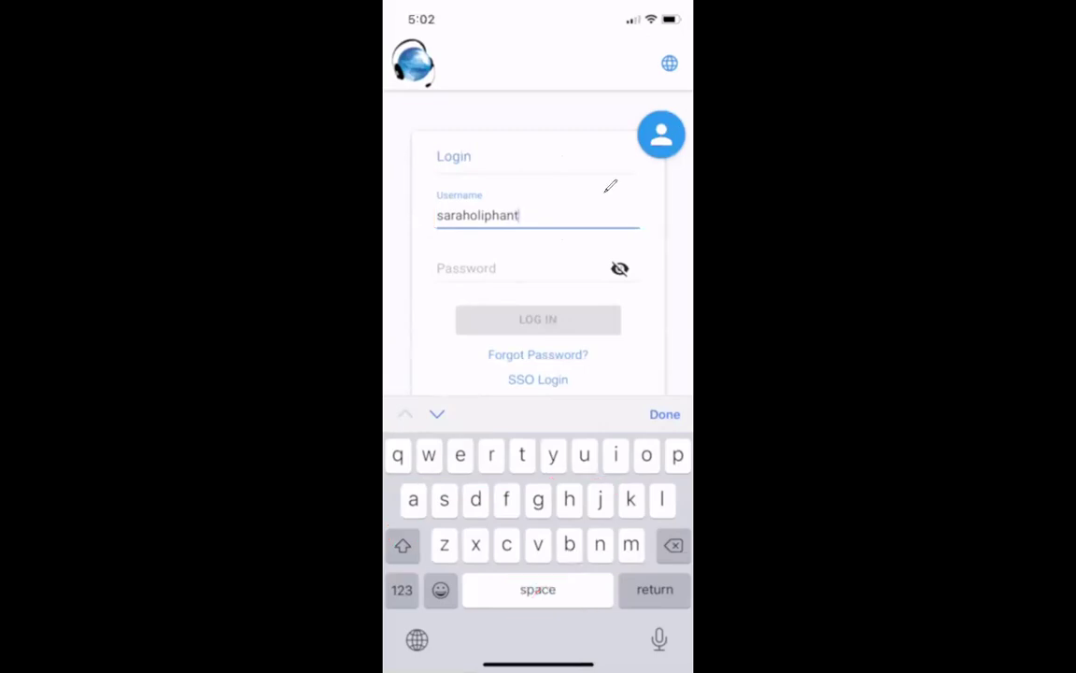
Step: Enter the account password and log in to BurlingtonEnglish
{"action": "left_click", "coordinate": [478, 250]}
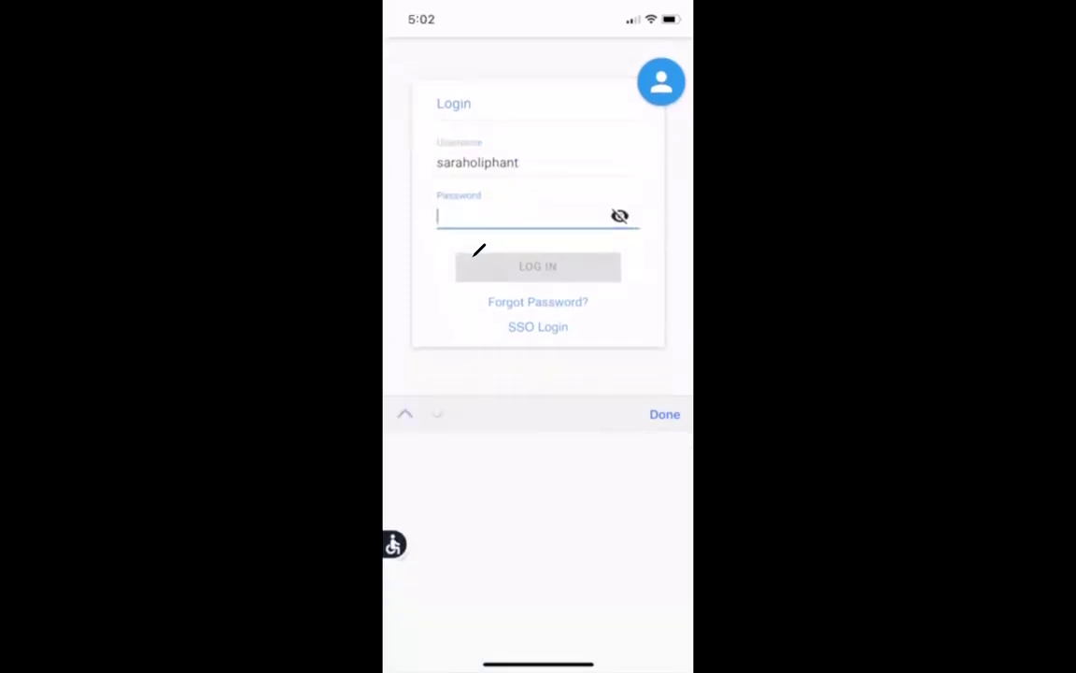
{"action": "type", "text": "••"}
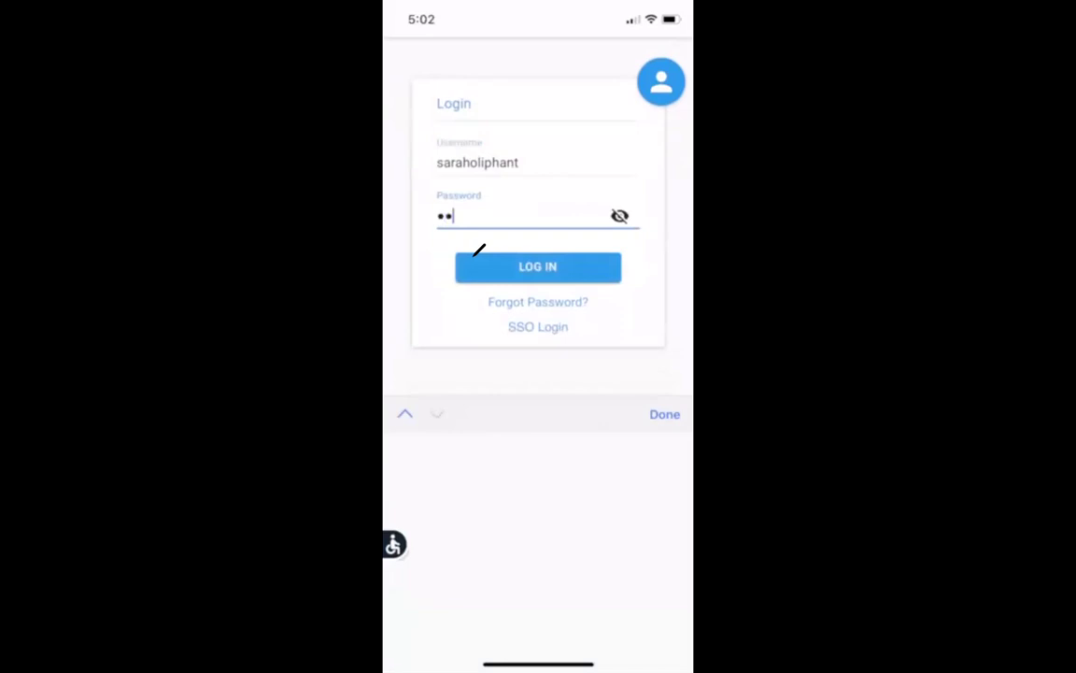
{"action": "type", "text": "•••••"}
{"action": "mouse_move", "coordinate": [636, 201]}
{"action": "left_mouse_down"}
{"action": "mouse_move", "coordinate": [589, 177]}
{"action": "mouse_move", "coordinate": [641, 228]}
{"action": "mouse_move", "coordinate": [576, 181]}
{"action": "mouse_move", "coordinate": [572, 190]}
{"action": "left_mouse_up"}
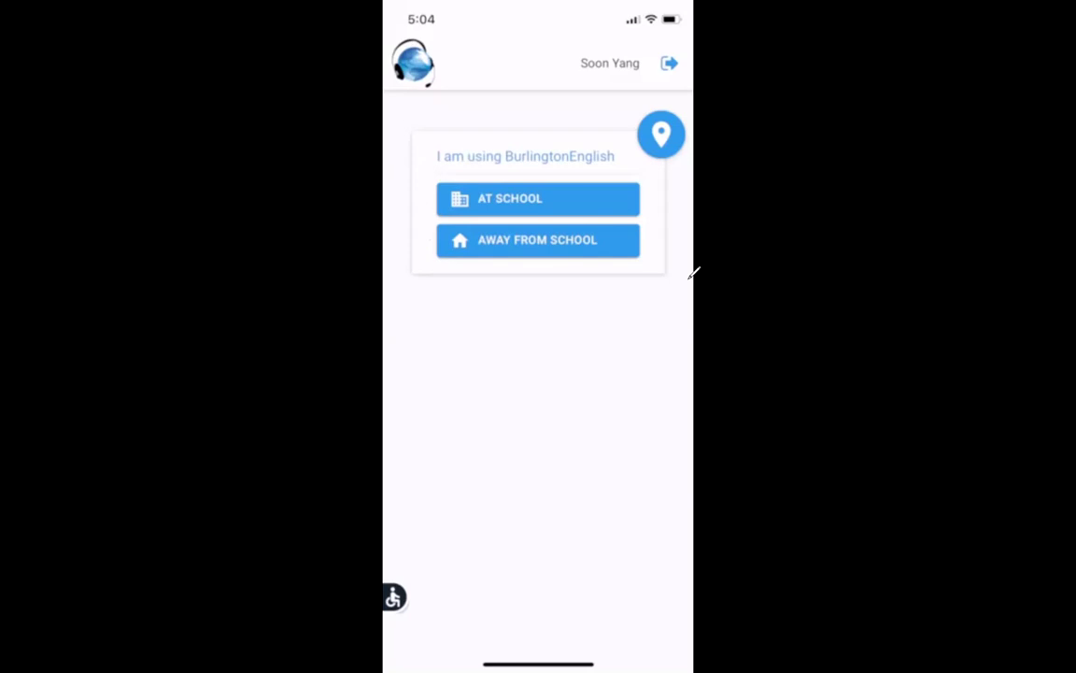
Step: Choose Away From School to reach the home dashboard tiles
{"action": "mouse_move", "coordinate": [648, 245]}
{"action": "left_mouse_down"}
{"action": "mouse_move", "coordinate": [570, 221]}
{"action": "mouse_move", "coordinate": [472, 222]}
{"action": "mouse_move", "coordinate": [542, 277]}
{"action": "mouse_move", "coordinate": [635, 229]}
{"action": "left_mouse_up"}
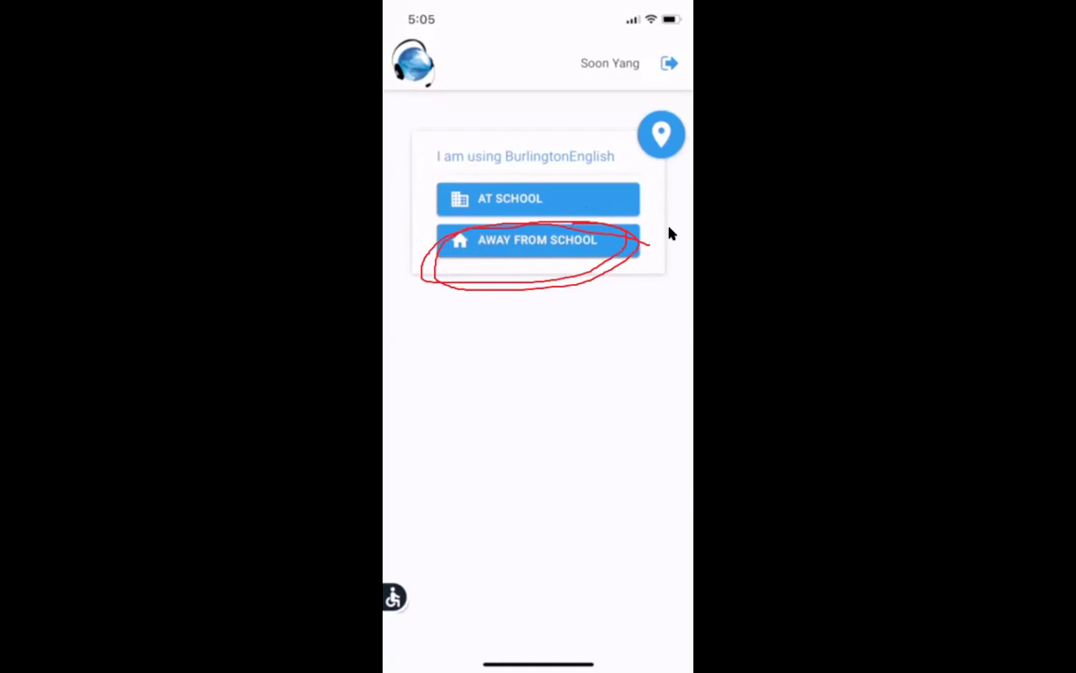
{"action": "key", "text": "Escape"}
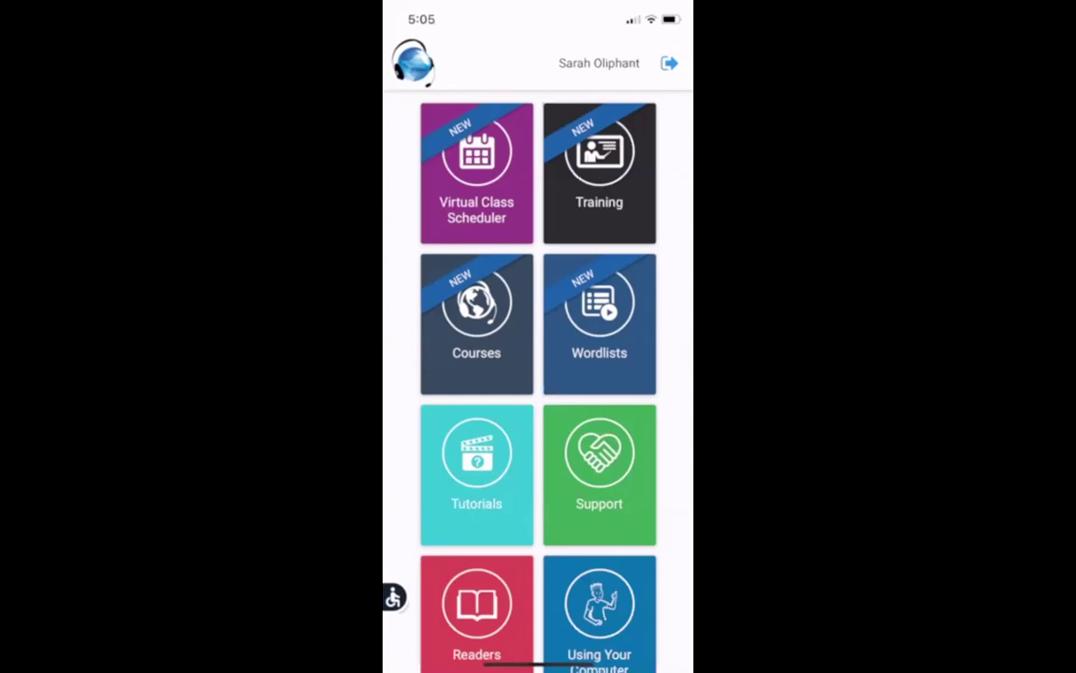
{"action": "left_click_drag", "start_coordinate": [423, 280], "coordinate": [528, 278]}
{"action": "mouse_move", "coordinate": [408, 311]}
{"action": "left_mouse_down"}
{"action": "mouse_move", "coordinate": [416, 271]}
{"action": "mouse_move", "coordinate": [411, 296]}
{"action": "left_mouse_up"}
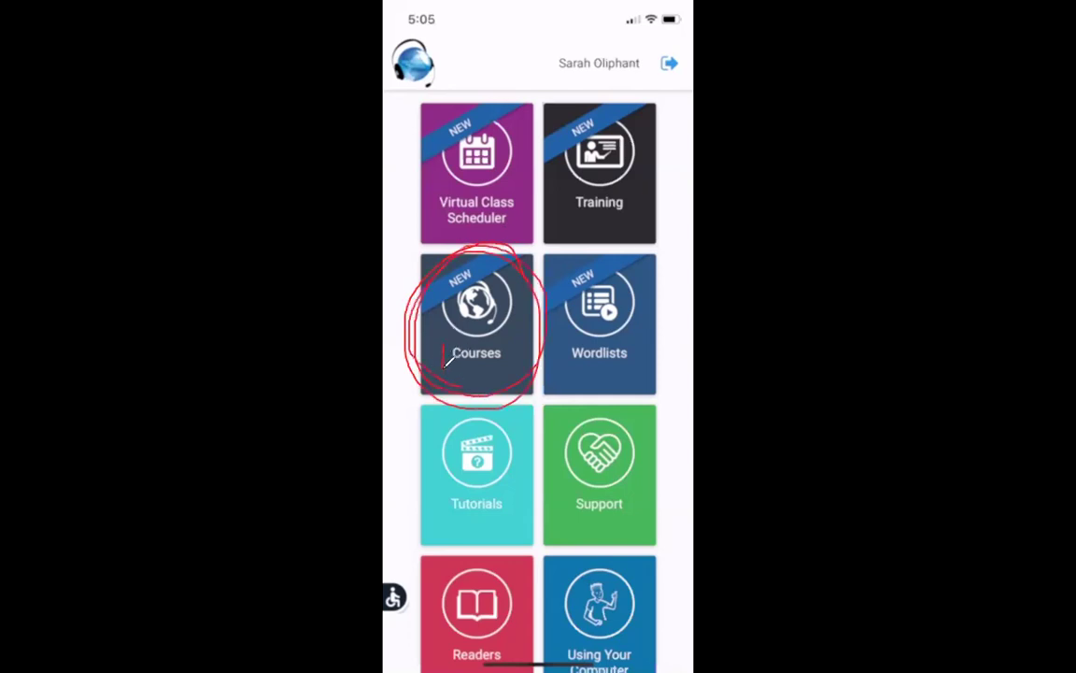
{"action": "mouse_move", "coordinate": [443, 348]}
{"action": "left_mouse_down"}
{"action": "mouse_move", "coordinate": [504, 359]}
{"action": "mouse_move", "coordinate": [445, 336]}
{"action": "left_mouse_up"}
Step: Open the Courses page with the six Burlington Core levels and EL Civics
{"action": "key", "text": "Escape"}
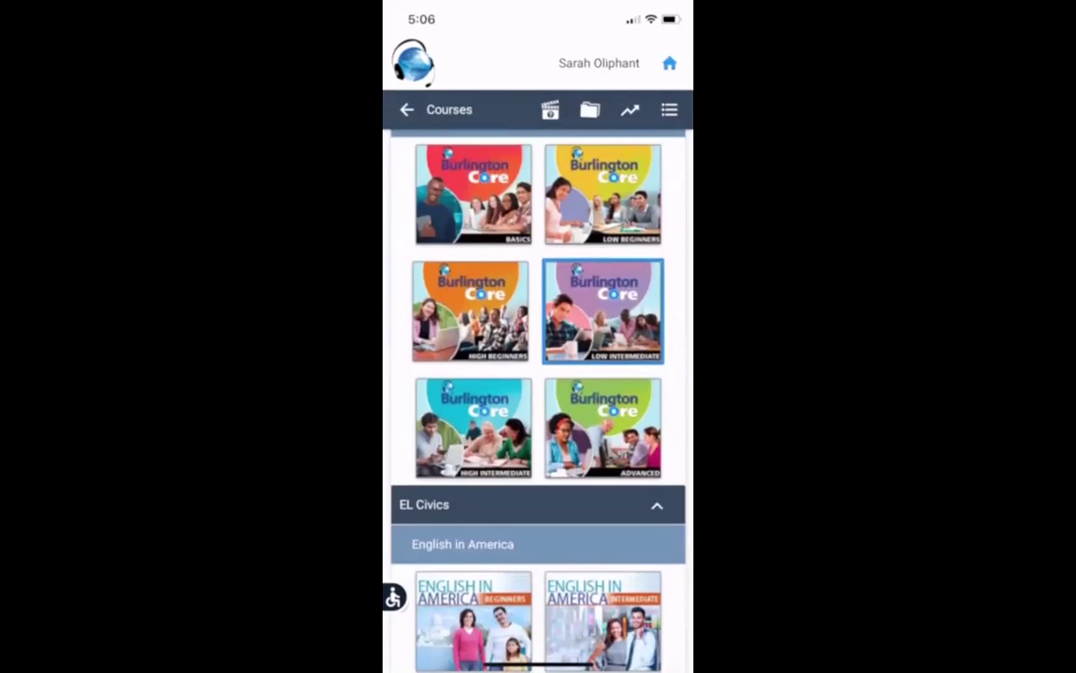
{"action": "scroll", "coordinate": [538, 402], "scroll_direction": "up", "scroll_amount": 2}
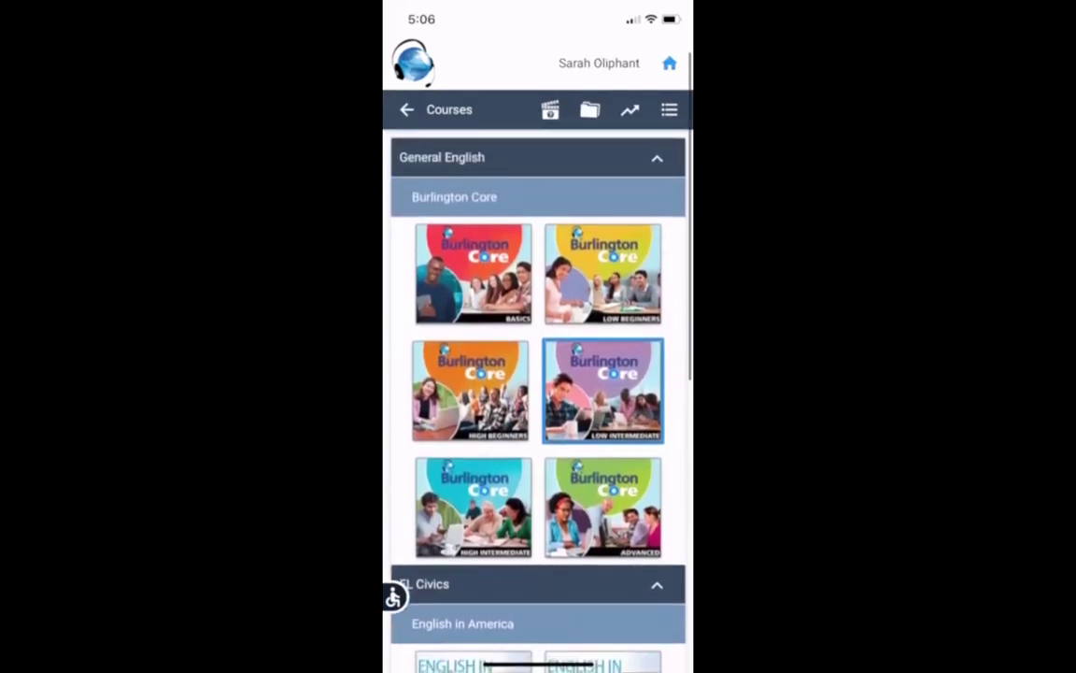
{"action": "scroll", "coordinate": [538, 401], "scroll_direction": "down", "scroll_amount": 1}
{"action": "scroll", "coordinate": [538, 402], "scroll_direction": "down", "scroll_amount": 2}
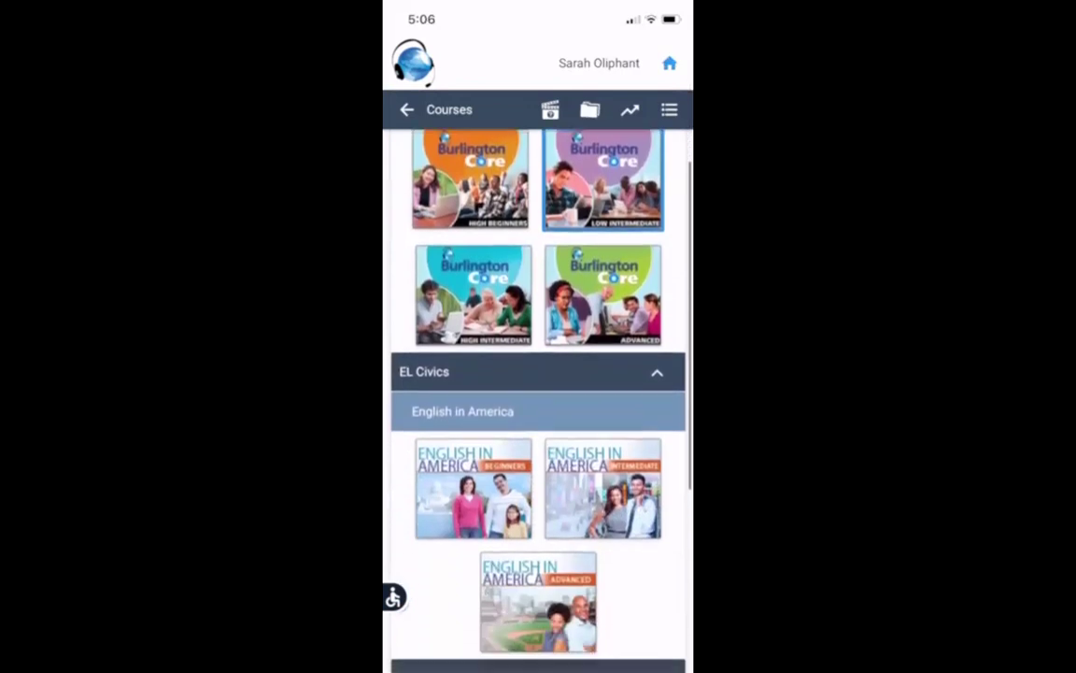
{"action": "scroll", "coordinate": [538, 393], "scroll_direction": "down", "scroll_amount": 1}
{"action": "scroll", "coordinate": [538, 392], "scroll_direction": "down", "scroll_amount": 5}
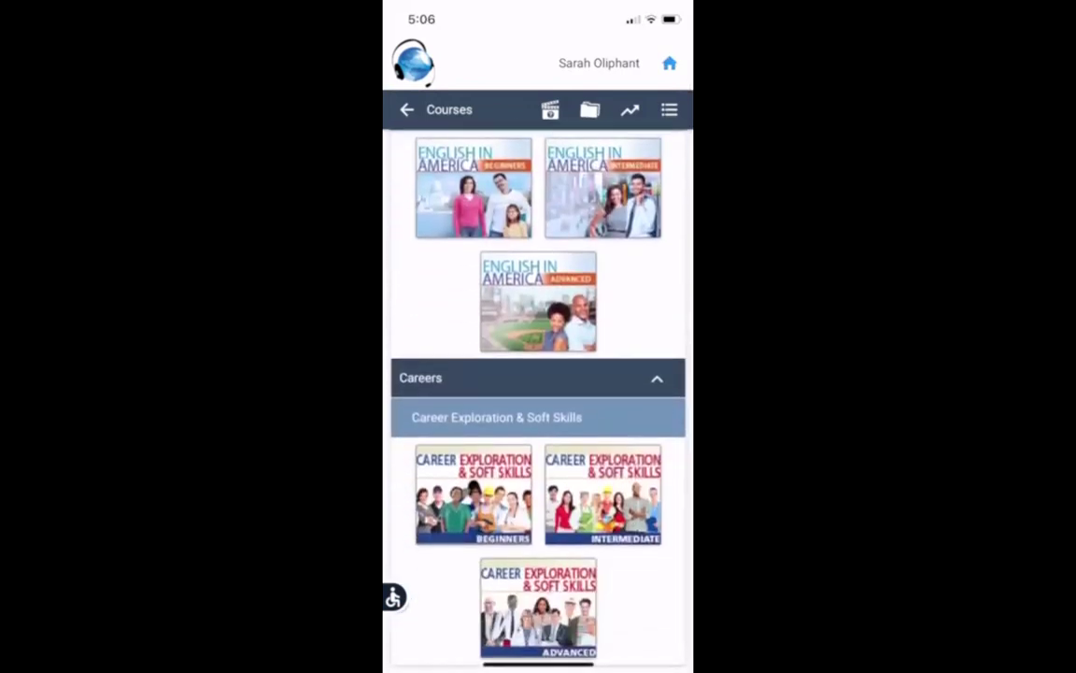
{"action": "scroll", "coordinate": [539, 392], "scroll_direction": "up", "scroll_amount": 8}
{"action": "scroll", "coordinate": [538, 393], "scroll_direction": "up", "scroll_amount": 2}
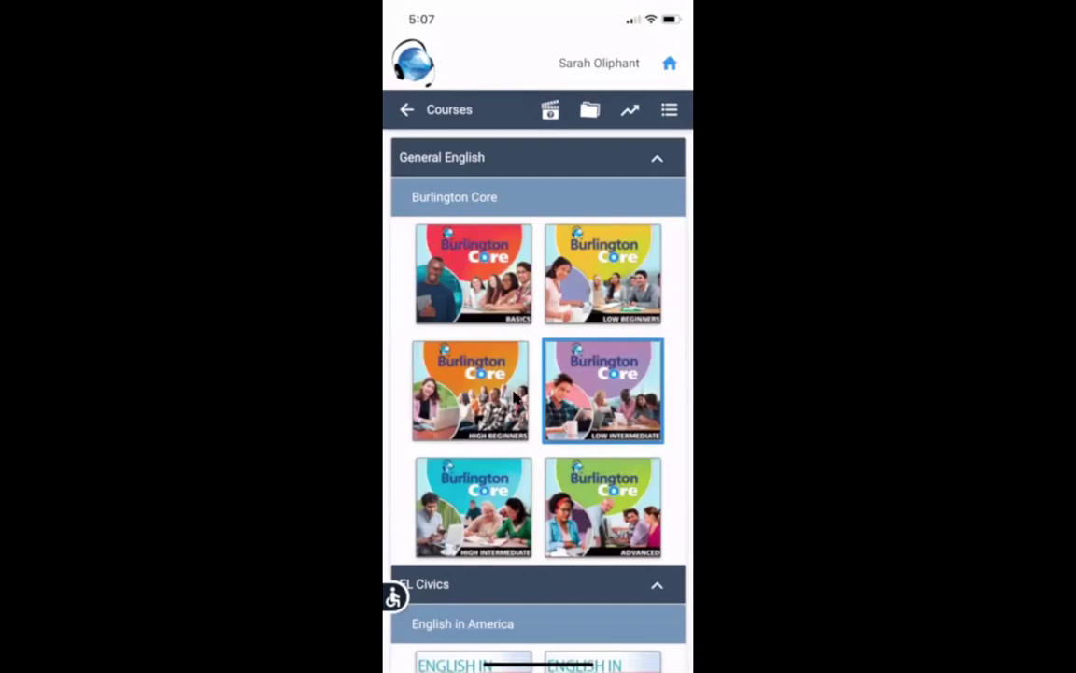
Step: Open the Burlington Core Low Intermediate course and browse its menu options
{"action": "left_click", "coordinate": [578, 392]}
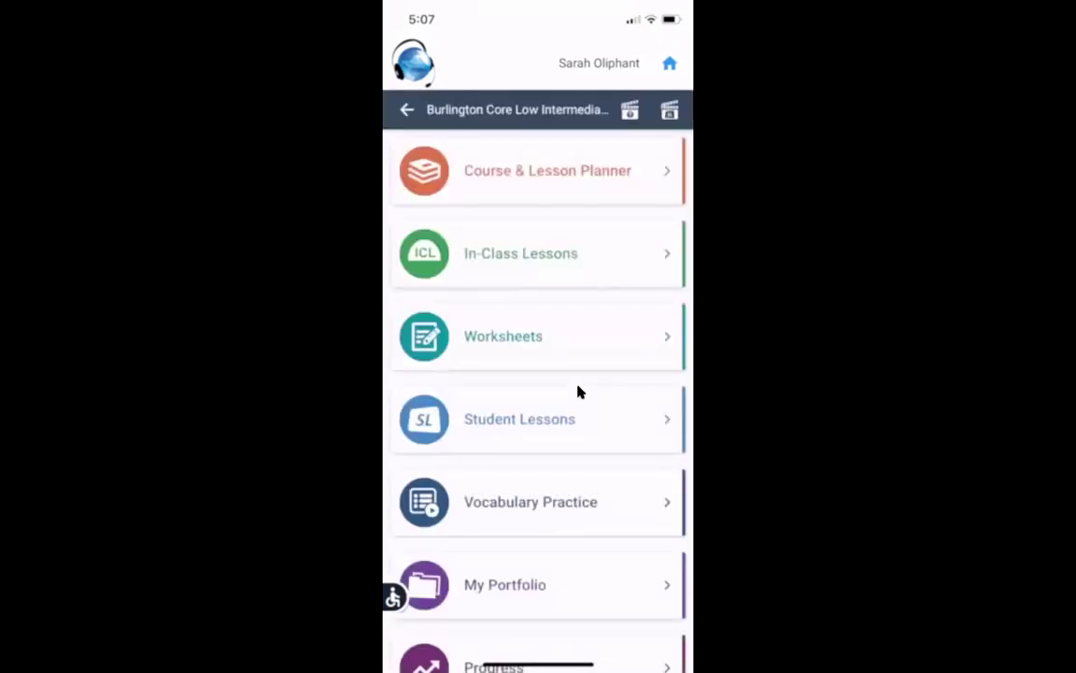
{"action": "scroll", "coordinate": [578, 392], "scroll_direction": "down", "scroll_amount": 3}
{"action": "scroll", "coordinate": [578, 392], "scroll_direction": "up", "scroll_amount": 2}
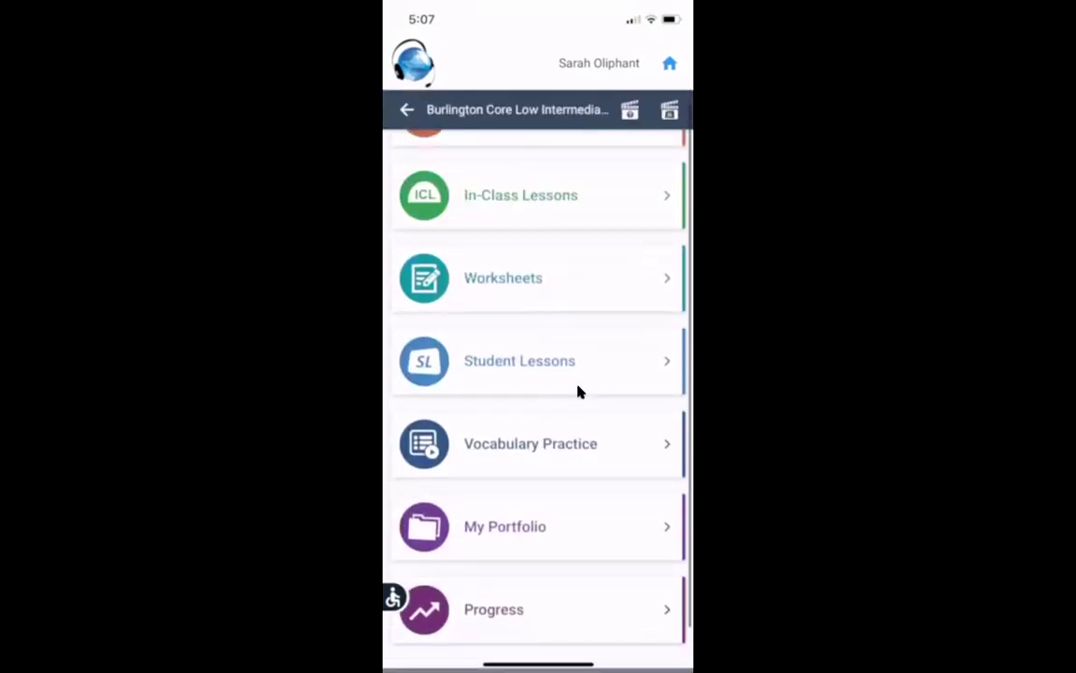
{"action": "scroll", "coordinate": [578, 393], "scroll_direction": "down", "scroll_amount": 2}
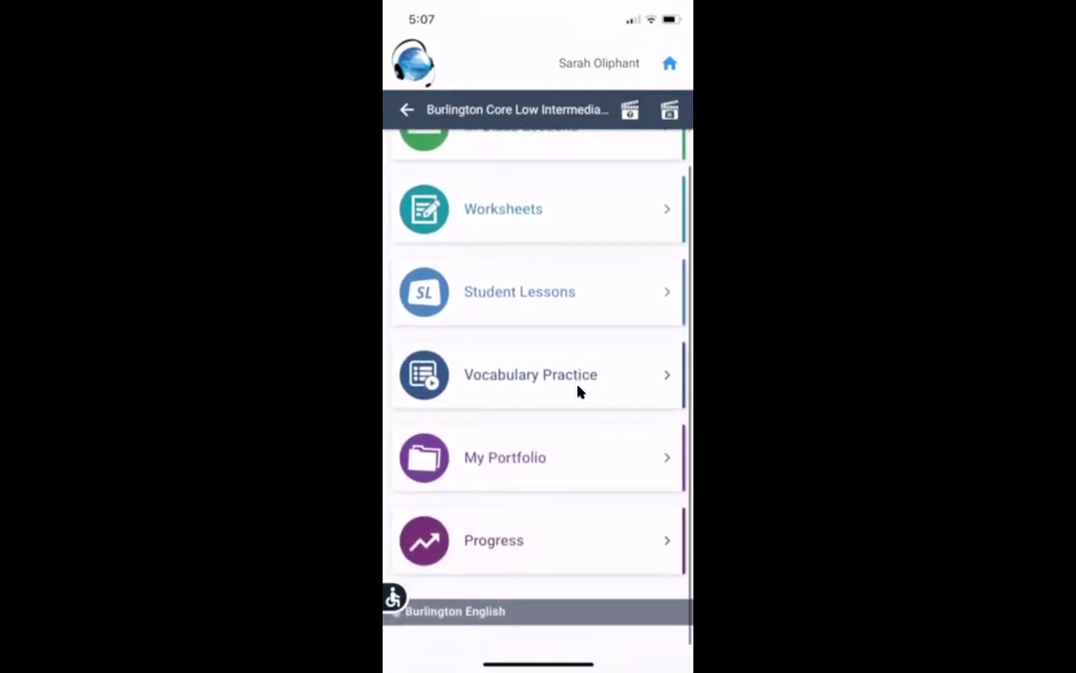
{"action": "scroll", "coordinate": [578, 392], "scroll_direction": "up", "scroll_amount": 1}
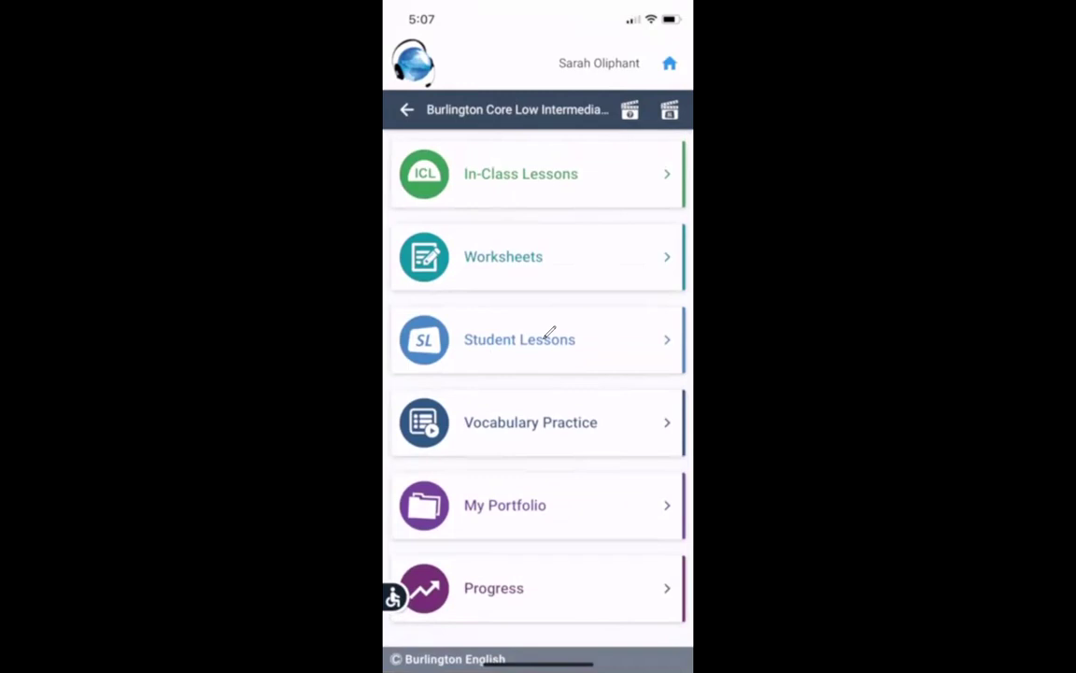
{"action": "mouse_move", "coordinate": [591, 326]}
{"action": "left_mouse_down"}
{"action": "mouse_move", "coordinate": [471, 318]}
{"action": "mouse_move", "coordinate": [479, 378]}
{"action": "mouse_move", "coordinate": [559, 316]}
{"action": "left_mouse_up"}
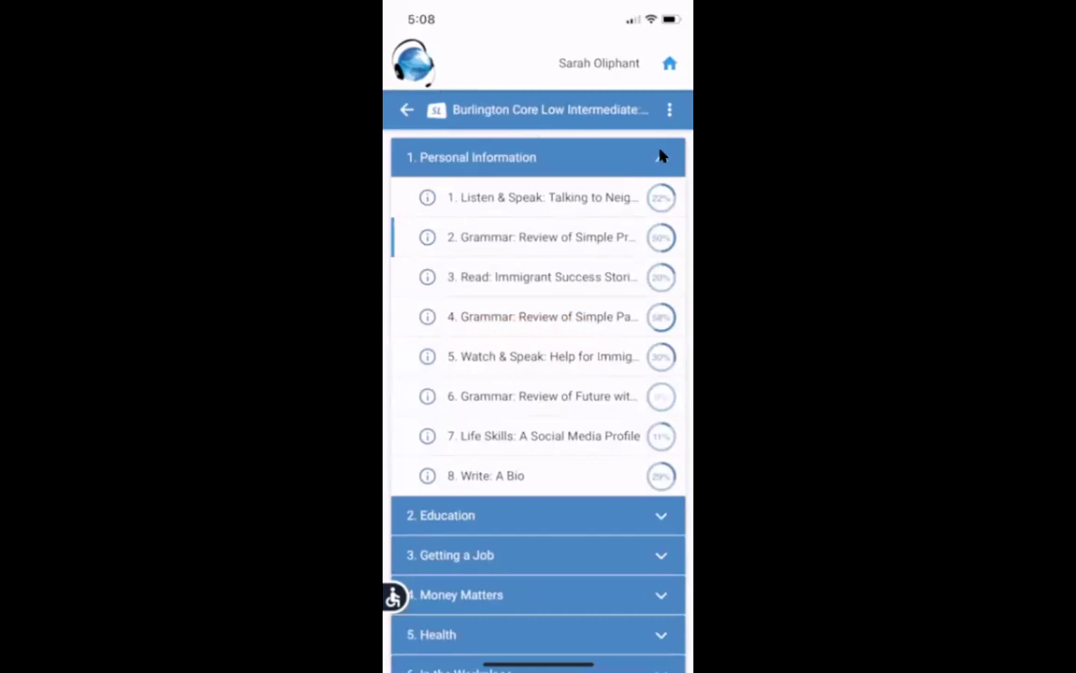
Step: Collapse the Personal Information unit so all ten Student Lessons units appear collapsed
{"action": "left_click", "coordinate": [404, 111]}
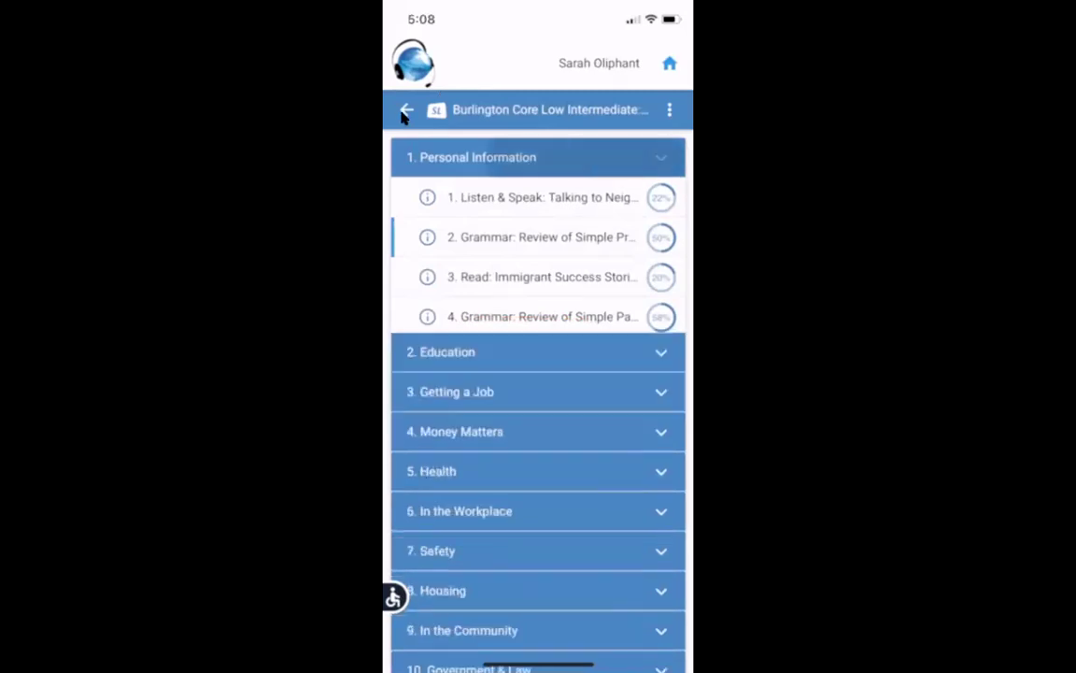
{"action": "scroll", "coordinate": [404, 111], "scroll_direction": "up", "scroll_amount": 2}
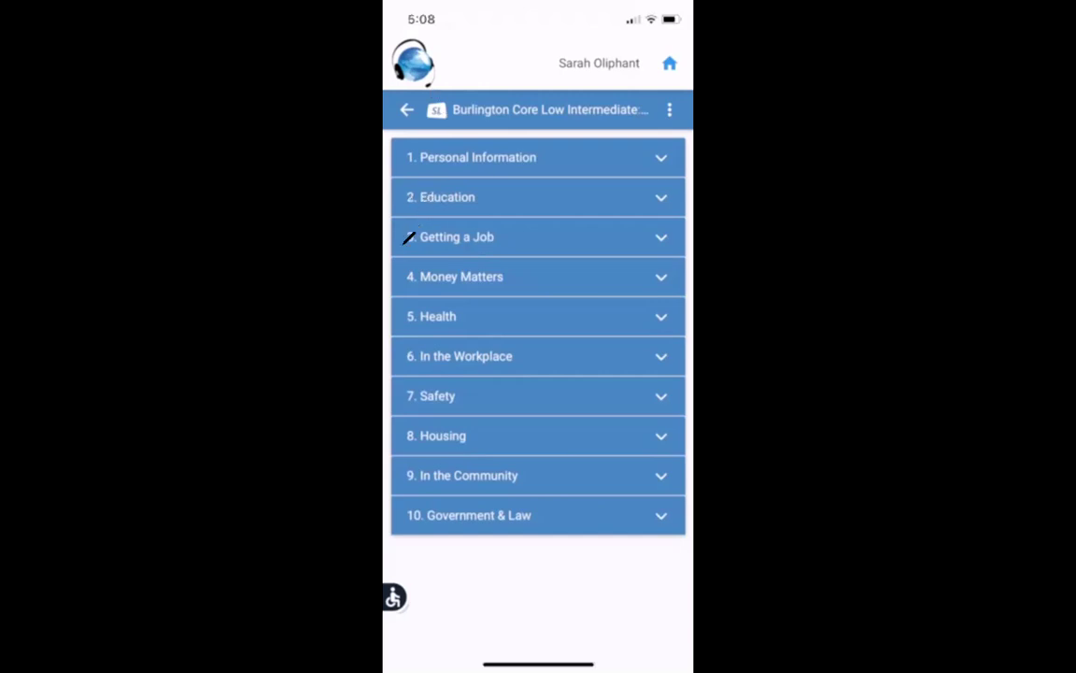
{"action": "mouse_move", "coordinate": [407, 245]}
{"action": "left_mouse_down"}
{"action": "mouse_move", "coordinate": [672, 226]}
{"action": "mouse_move", "coordinate": [664, 225]}
{"action": "left_mouse_up"}
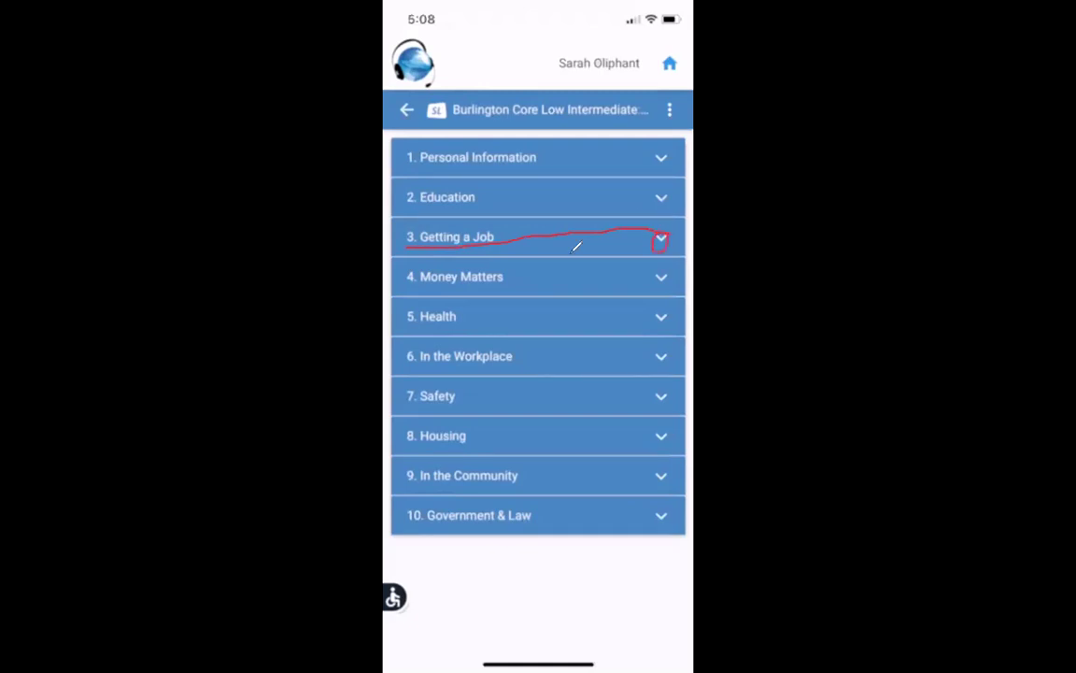
Step: Expand Getting a Job's eight lessons, briefly expand and collapse Money Matters, then go back
{"action": "left_click", "coordinate": [636, 240]}
{"action": "left_click", "coordinate": [465, 286]}
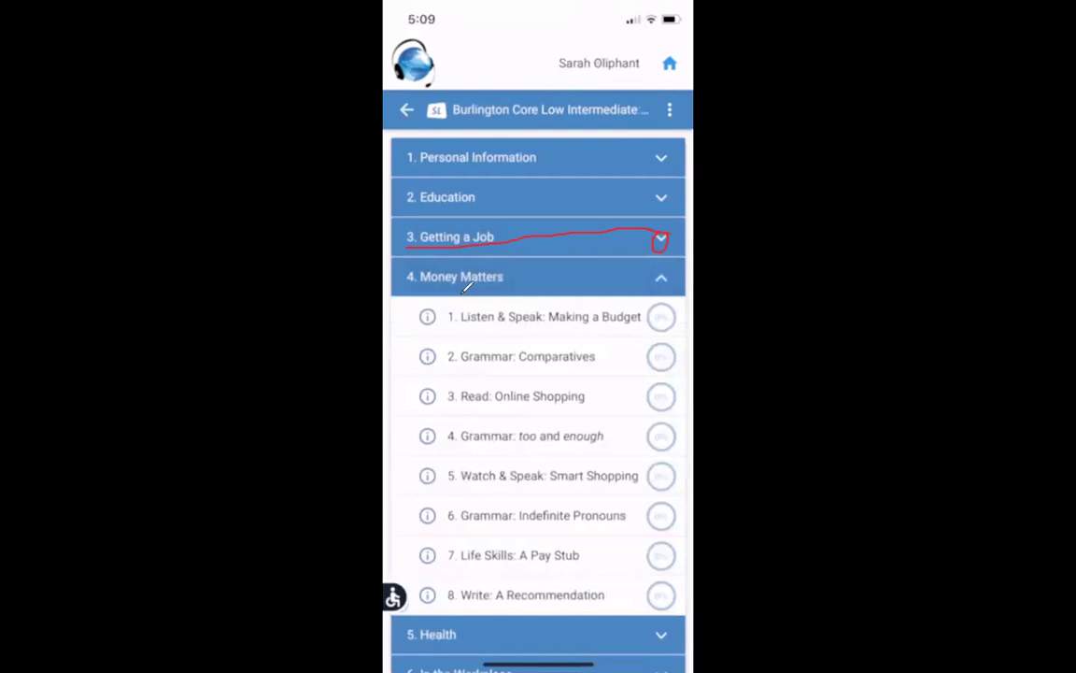
{"action": "left_click", "coordinate": [465, 284]}
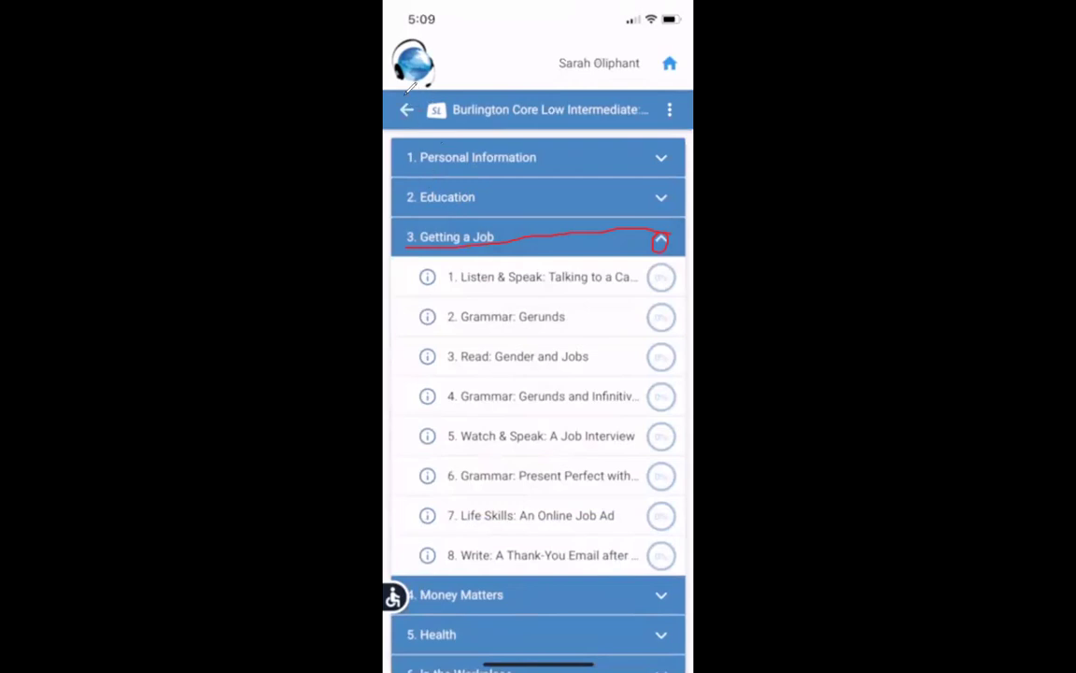
{"action": "mouse_move", "coordinate": [418, 93]}
{"action": "left_mouse_down"}
{"action": "mouse_move", "coordinate": [388, 111]}
{"action": "mouse_move", "coordinate": [415, 95]}
{"action": "mouse_move", "coordinate": [390, 104]}
{"action": "mouse_move", "coordinate": [417, 114]}
{"action": "mouse_move", "coordinate": [400, 93]}
{"action": "mouse_move", "coordinate": [411, 94]}
{"action": "left_mouse_up"}
{"action": "left_click", "coordinate": [406, 108]}
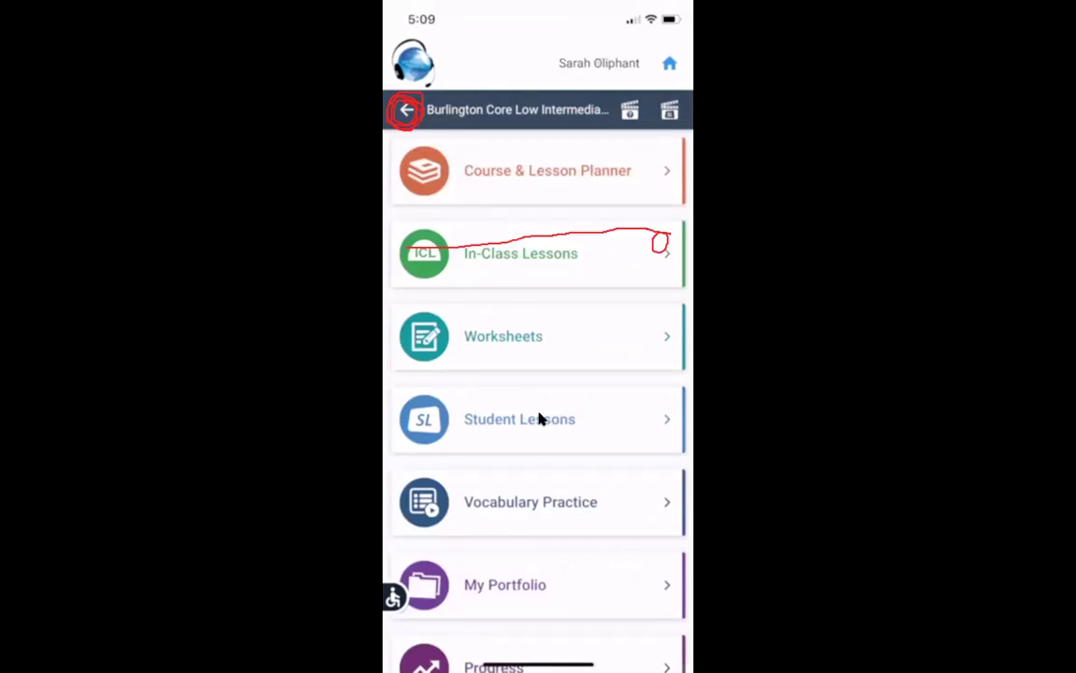
Step: Back out to the home dashboard and open the Readers library of graded books
{"action": "left_click", "coordinate": [407, 111]}
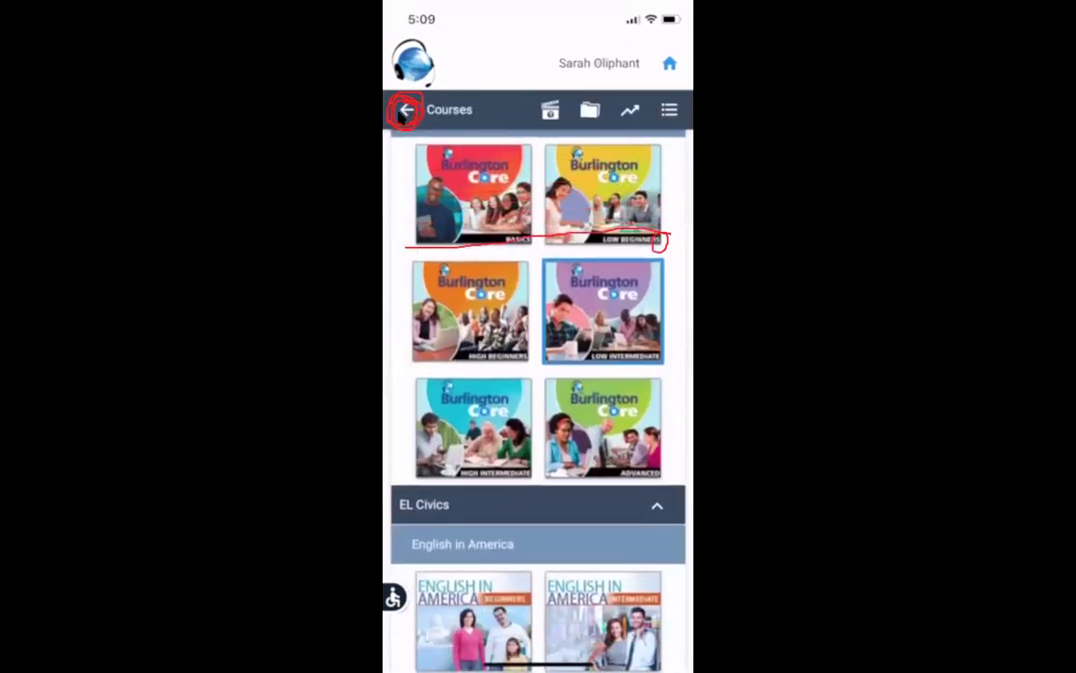
{"action": "left_click", "coordinate": [405, 110]}
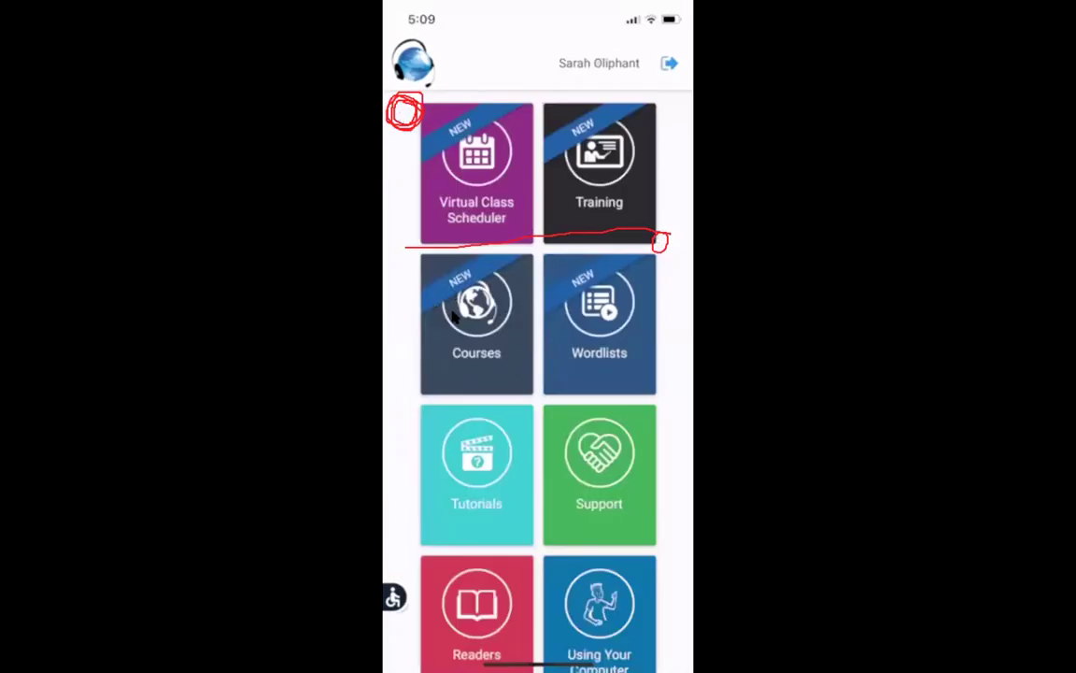
{"action": "scroll", "coordinate": [453, 318], "scroll_direction": "down", "scroll_amount": 5}
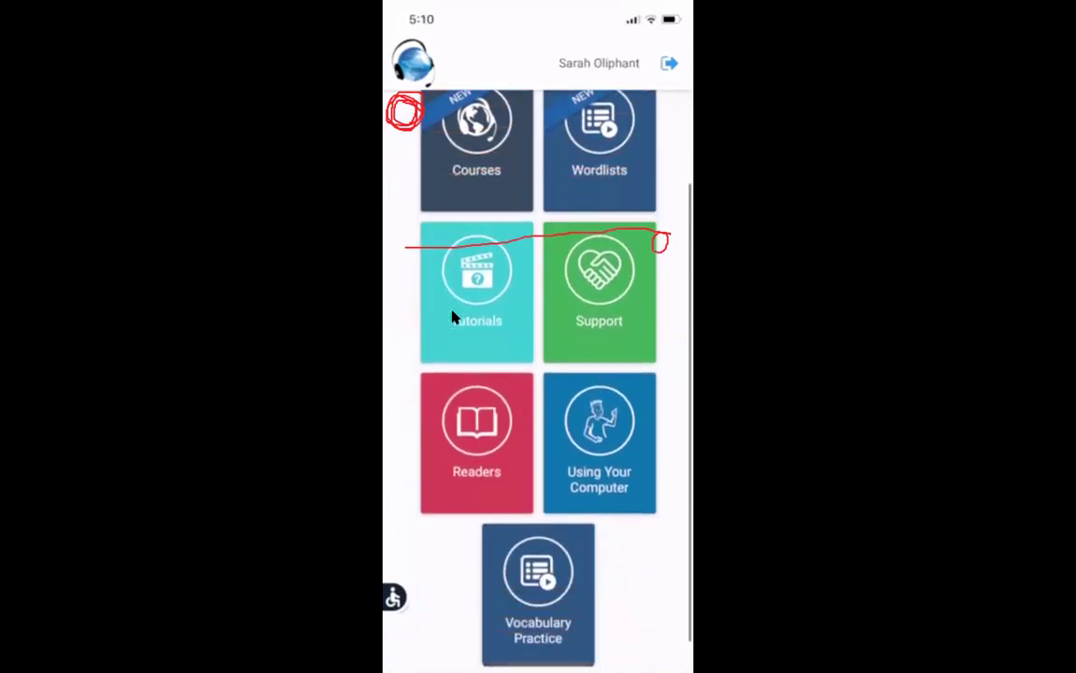
{"action": "scroll", "coordinate": [453, 317], "scroll_direction": "down", "scroll_amount": 1}
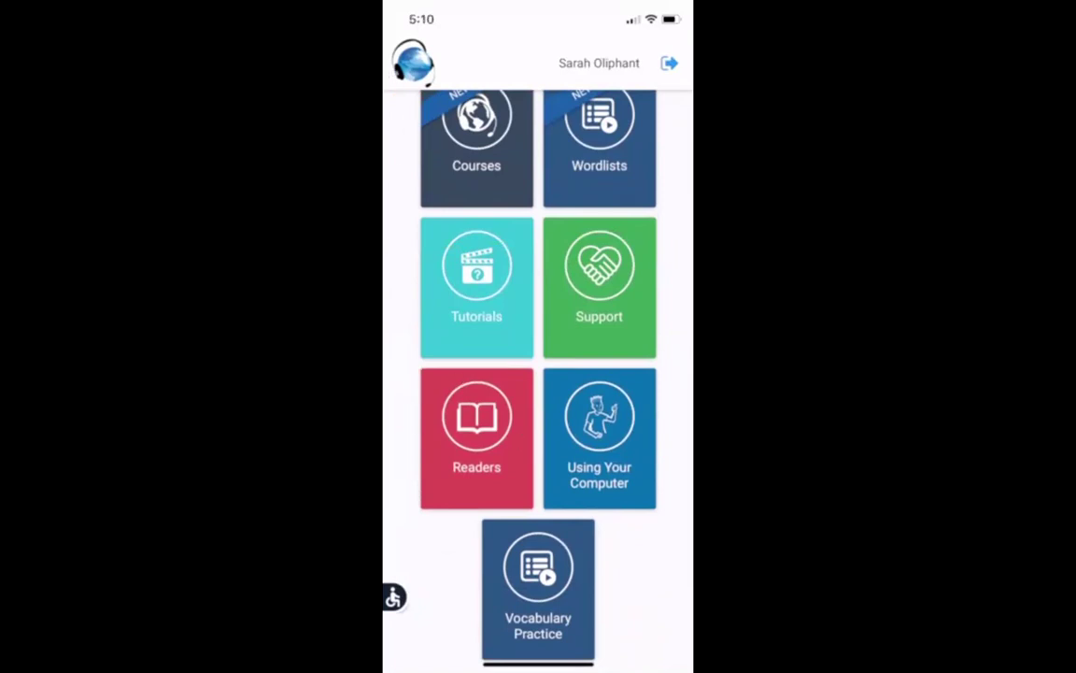
{"action": "mouse_move", "coordinate": [417, 384]}
{"action": "left_mouse_down"}
{"action": "mouse_move", "coordinate": [542, 391]}
{"action": "mouse_move", "coordinate": [404, 467]}
{"action": "mouse_move", "coordinate": [486, 355]}
{"action": "mouse_move", "coordinate": [540, 390]}
{"action": "left_mouse_up"}
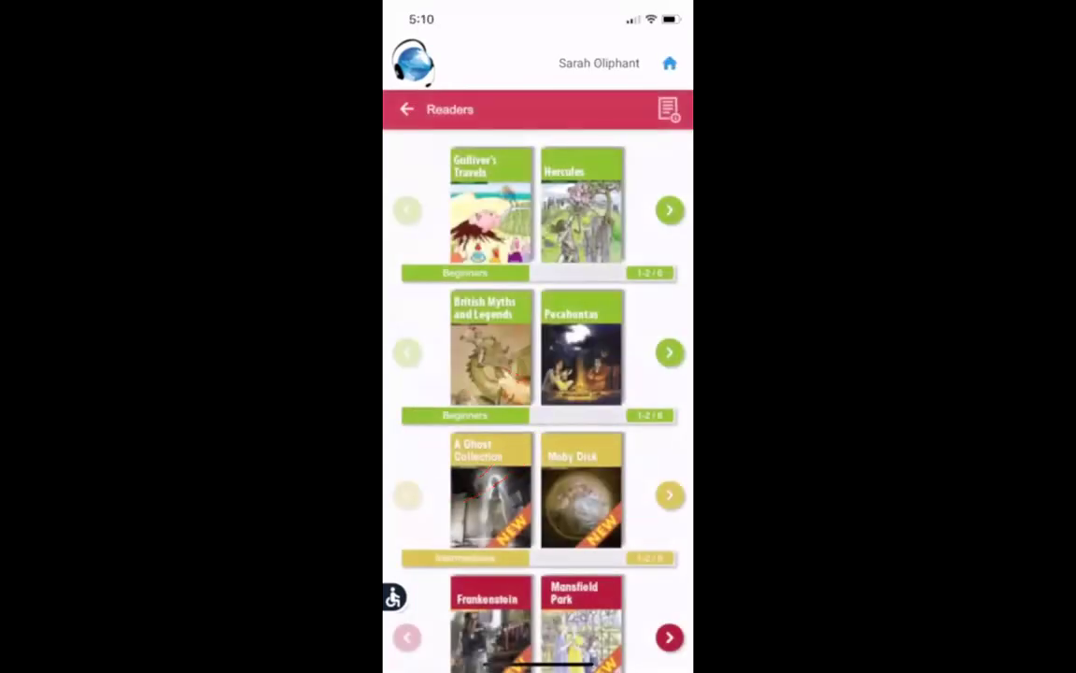
Step: Page the Beginners shelf forward and back, then open the Gulliver's Travels cover
{"action": "scroll", "coordinate": [538, 402], "scroll_direction": "down", "scroll_amount": 2}
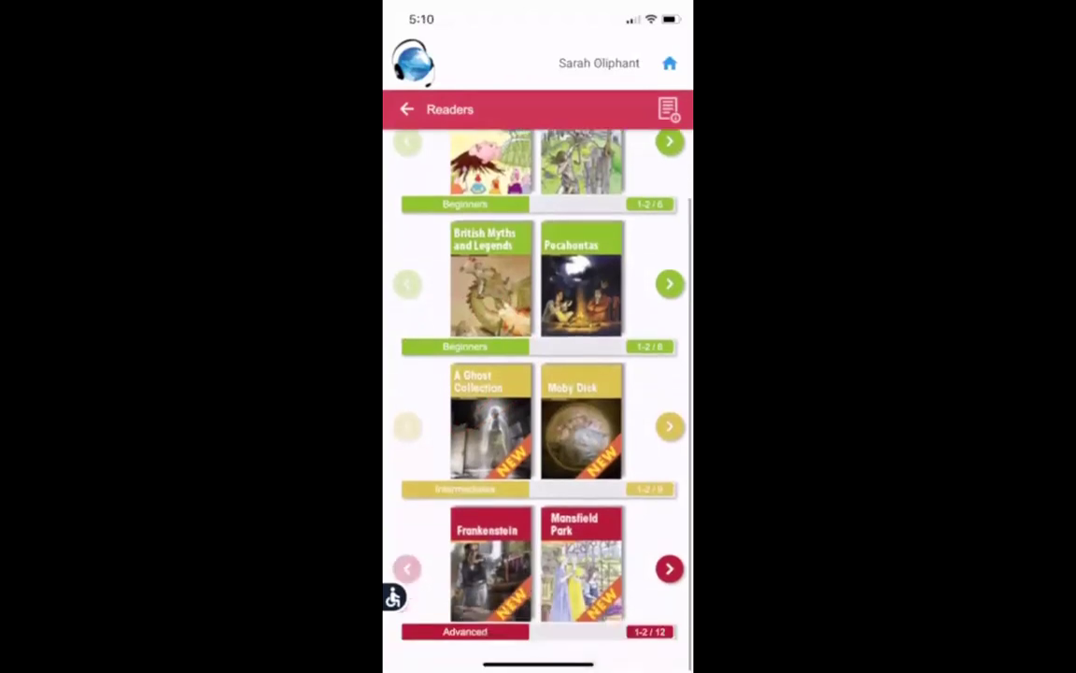
{"action": "scroll", "coordinate": [538, 402], "scroll_direction": "up", "scroll_amount": 3}
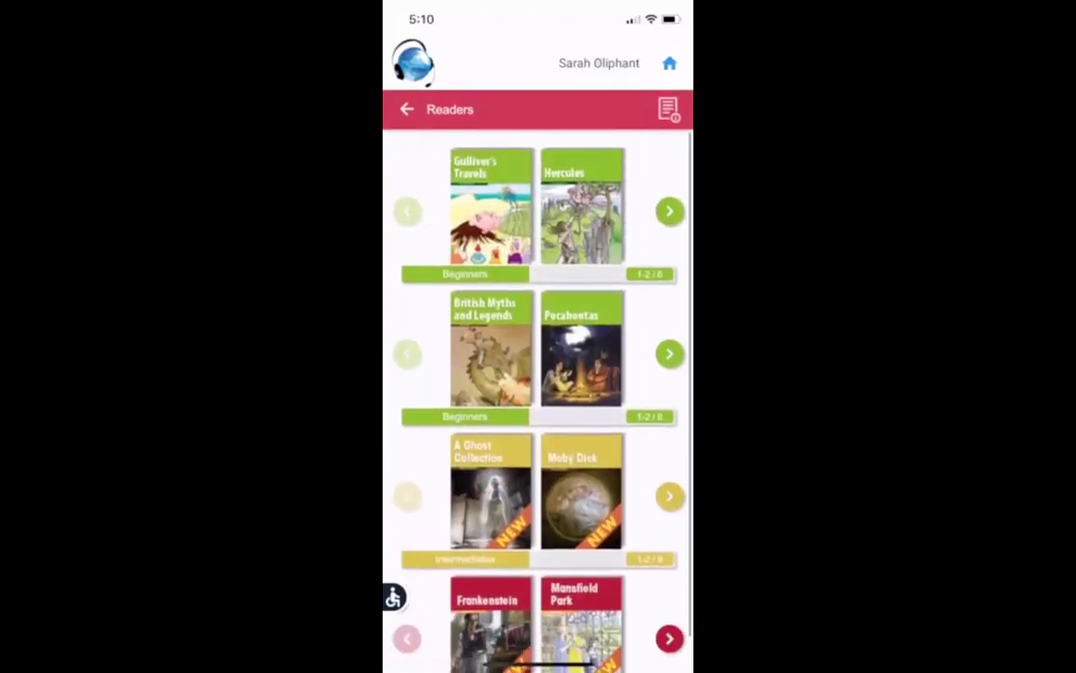
{"action": "left_click_drag", "start_coordinate": [677, 185], "coordinate": [671, 208]}
{"action": "left_click", "coordinate": [668, 209]}
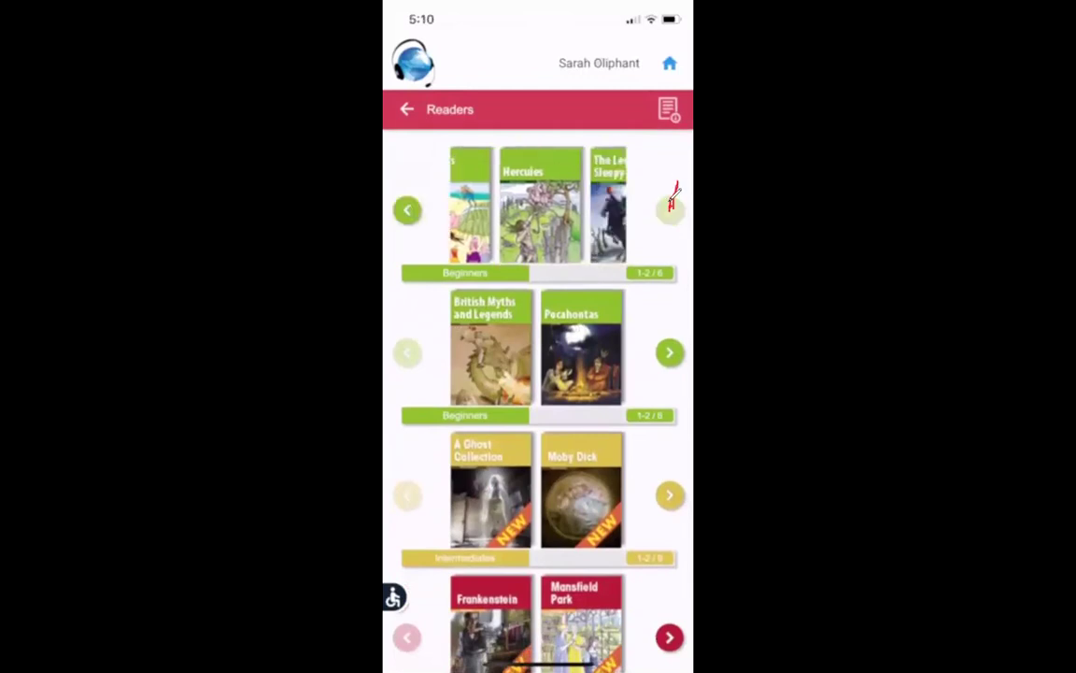
{"action": "left_click", "coordinate": [408, 209]}
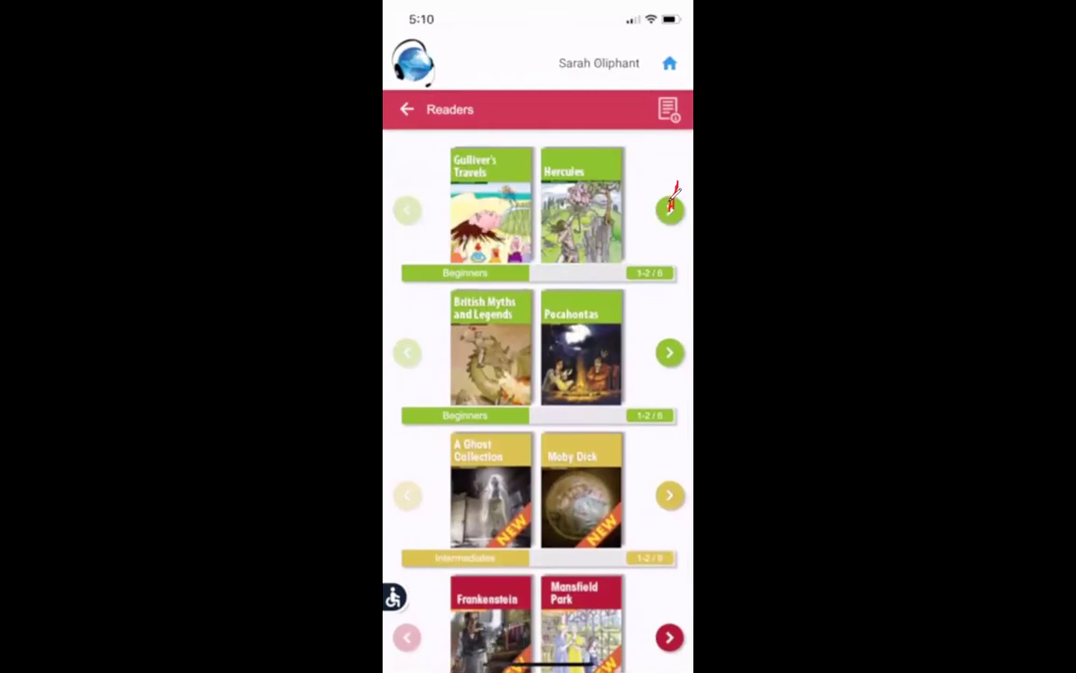
{"action": "left_click", "coordinate": [490, 205]}
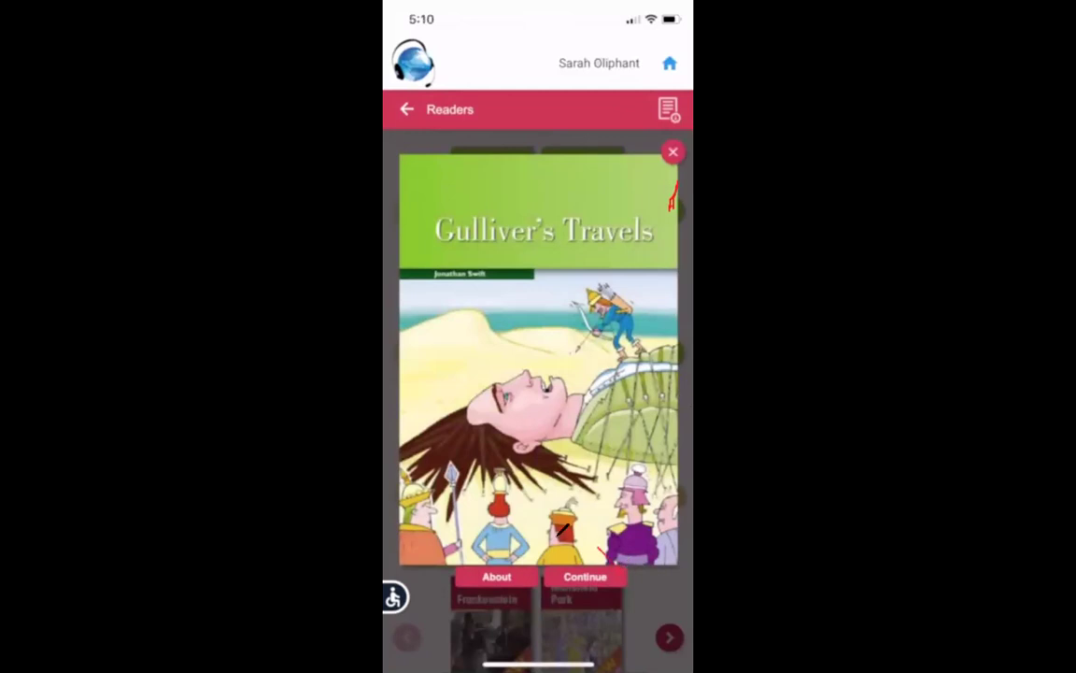
{"action": "mouse_move", "coordinate": [561, 548]}
{"action": "left_mouse_down"}
{"action": "mouse_move", "coordinate": [612, 598]}
{"action": "mouse_move", "coordinate": [566, 563]}
{"action": "left_mouse_up"}
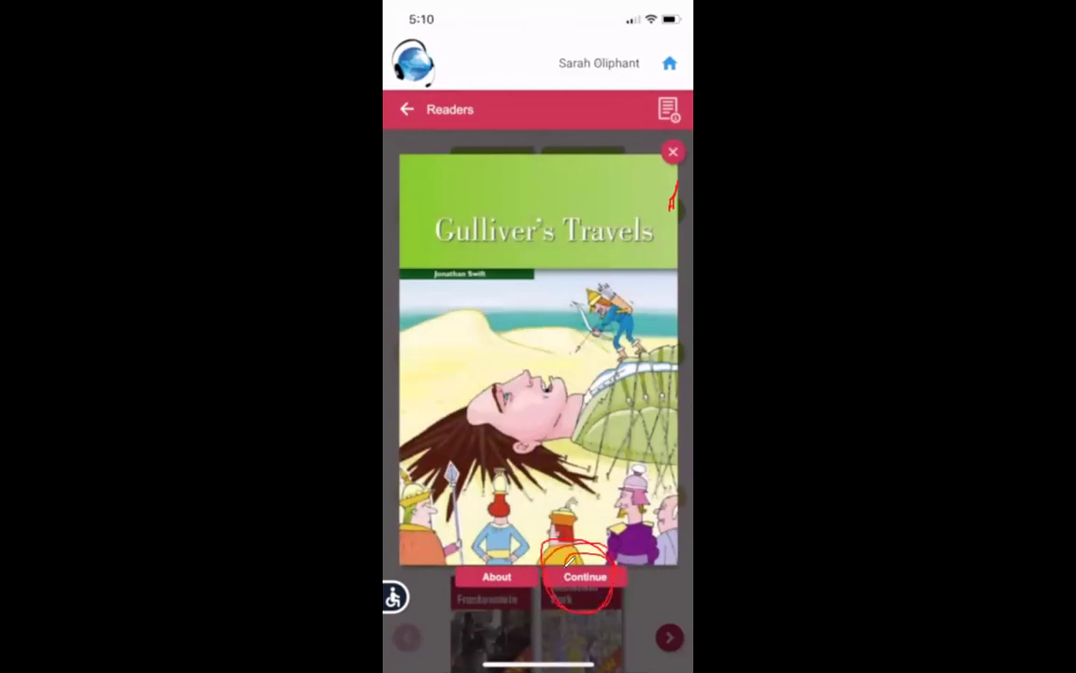
Step: Continue Gulliver's Travels at Page 9, play then pause the read-aloud, and exit to home
{"action": "left_click", "coordinate": [587, 576]}
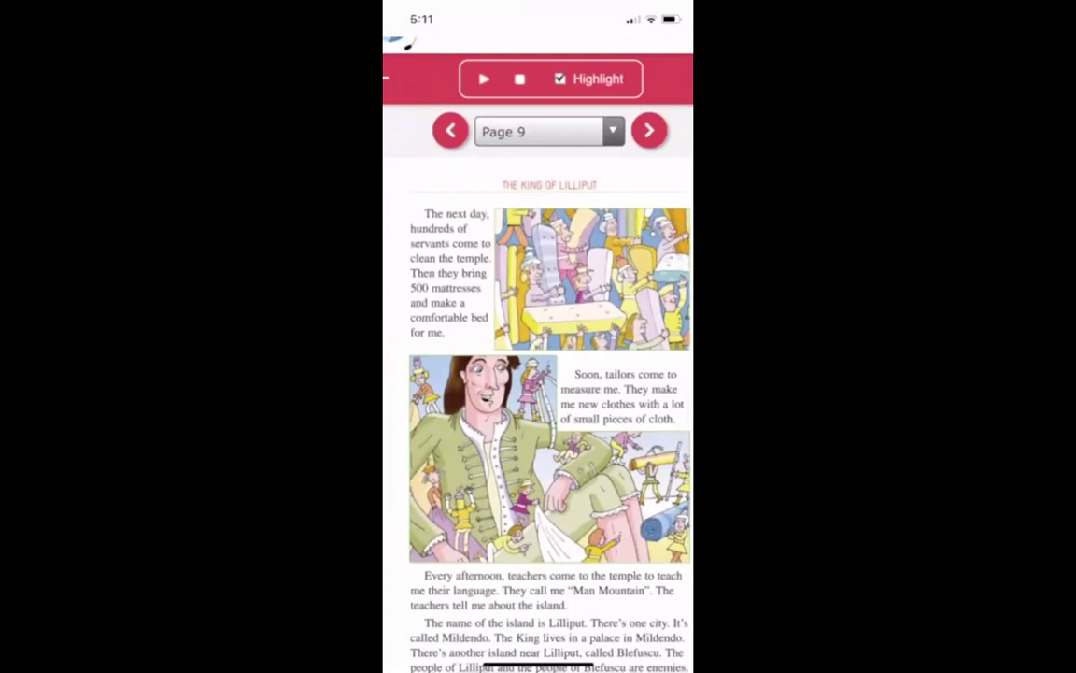
{"action": "left_click_drag", "start_coordinate": [475, 103], "coordinate": [498, 104]}
{"action": "left_click", "coordinate": [484, 78]}
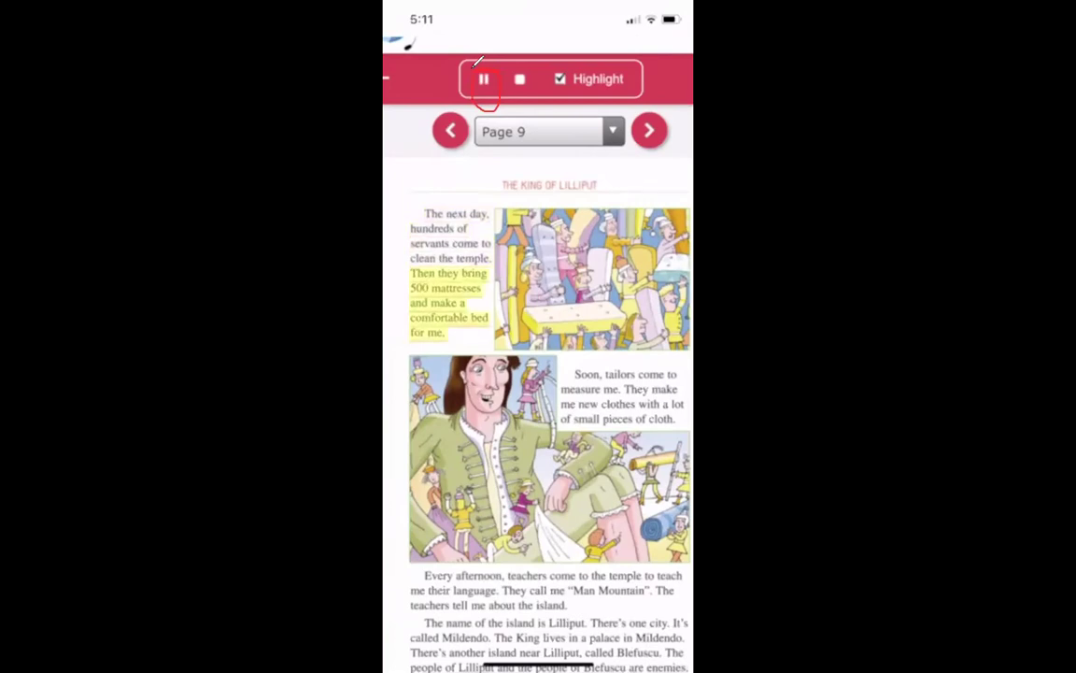
{"action": "left_click", "coordinate": [484, 78]}
{"action": "mouse_move", "coordinate": [669, 116]}
{"action": "left_mouse_down"}
{"action": "mouse_move", "coordinate": [675, 137]}
{"action": "mouse_move", "coordinate": [665, 114]}
{"action": "left_mouse_up"}
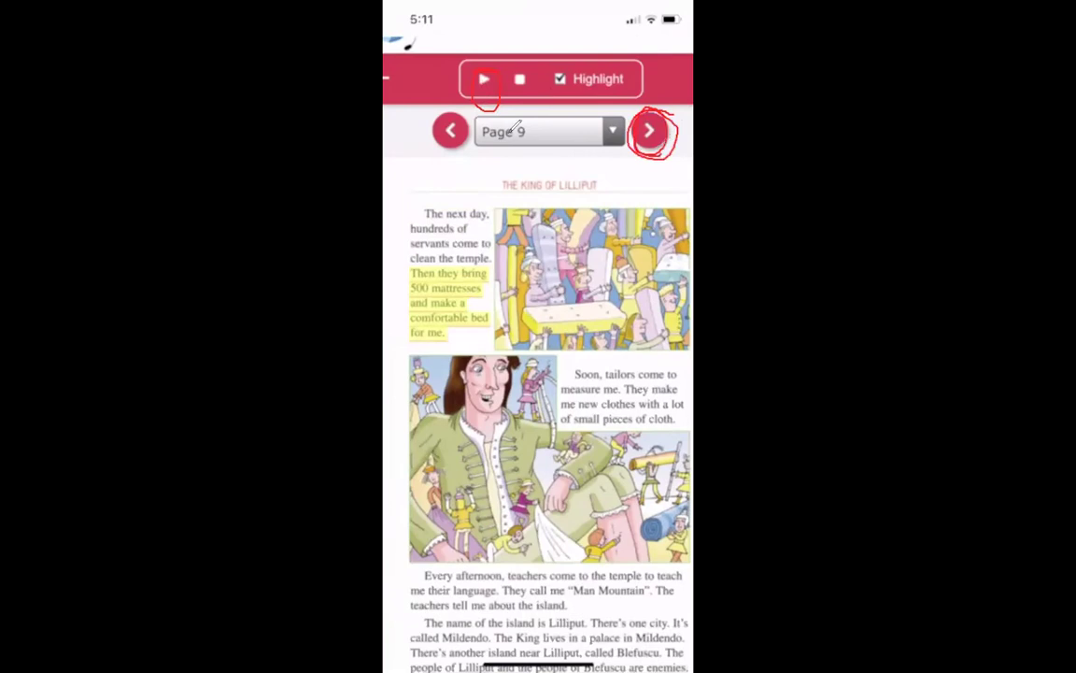
{"action": "mouse_move", "coordinate": [445, 118]}
{"action": "left_mouse_down"}
{"action": "mouse_move", "coordinate": [425, 142]}
{"action": "mouse_move", "coordinate": [454, 149]}
{"action": "left_mouse_up"}
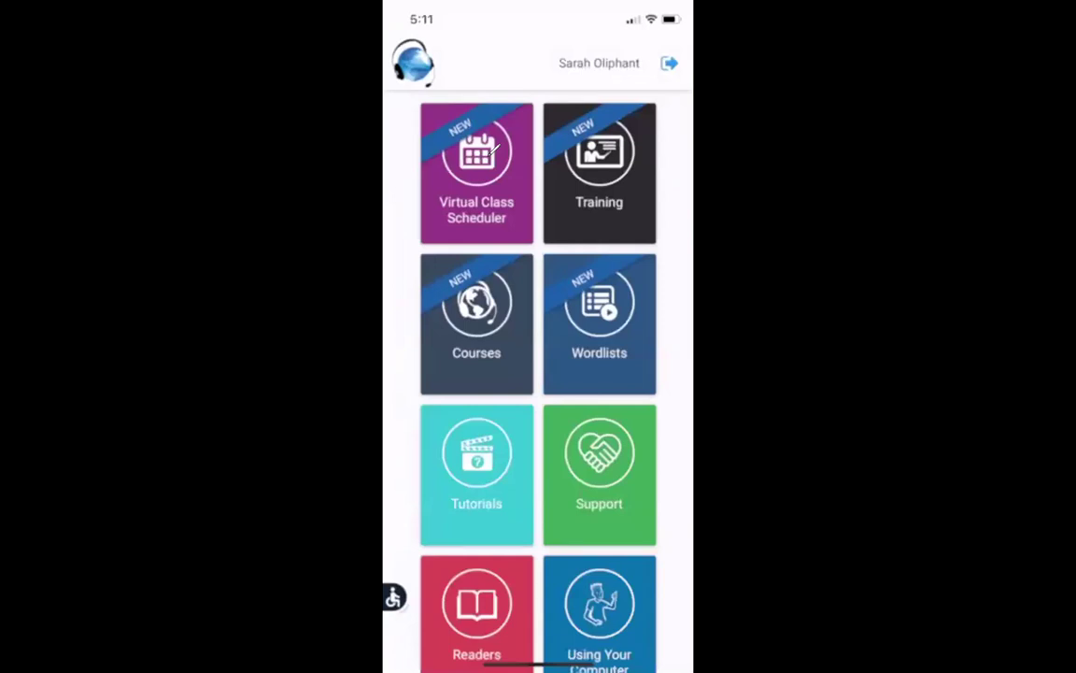
Step: Scroll the home dashboard to view all tiles from Virtual Class Scheduler to Using Your Computer
{"action": "scroll", "coordinate": [492, 149], "scroll_direction": "up", "scroll_amount": 5}
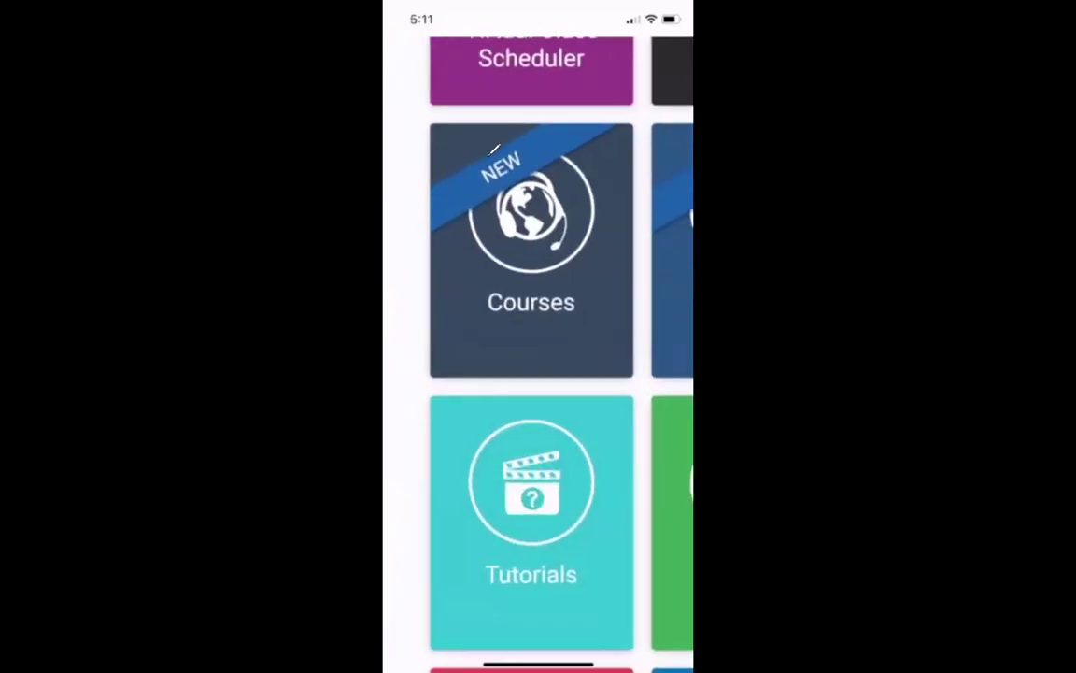
{"action": "scroll", "coordinate": [493, 150], "scroll_direction": "up", "scroll_amount": 1}
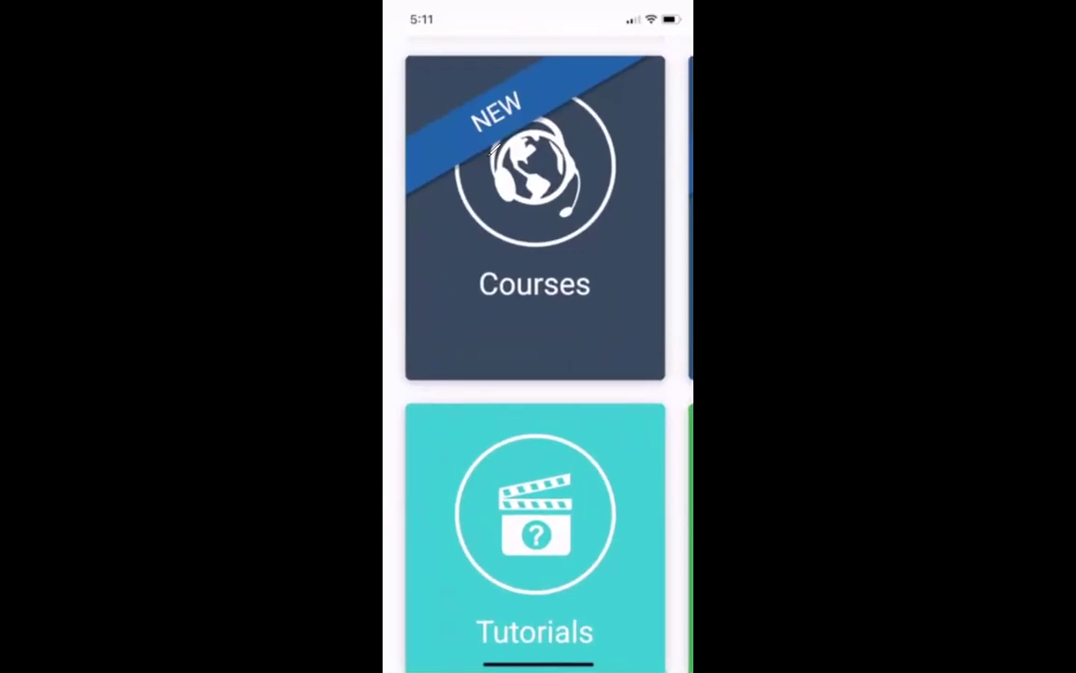
{"action": "scroll", "coordinate": [492, 149], "scroll_direction": "down", "scroll_amount": 3}
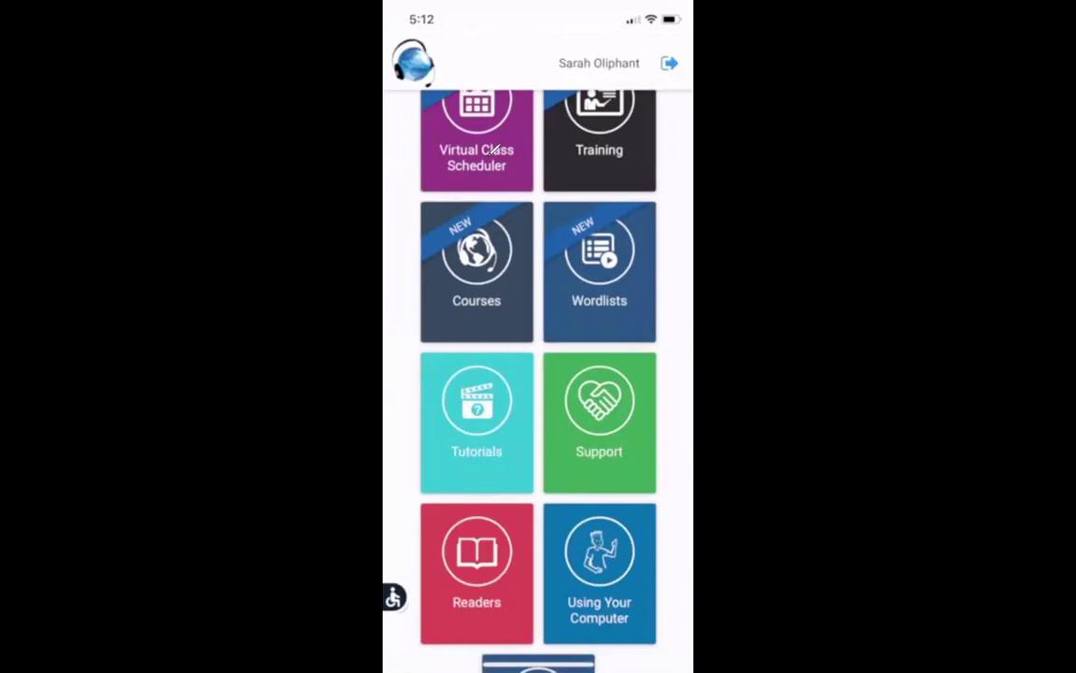
{"action": "scroll", "coordinate": [493, 149], "scroll_direction": "up", "scroll_amount": 1}
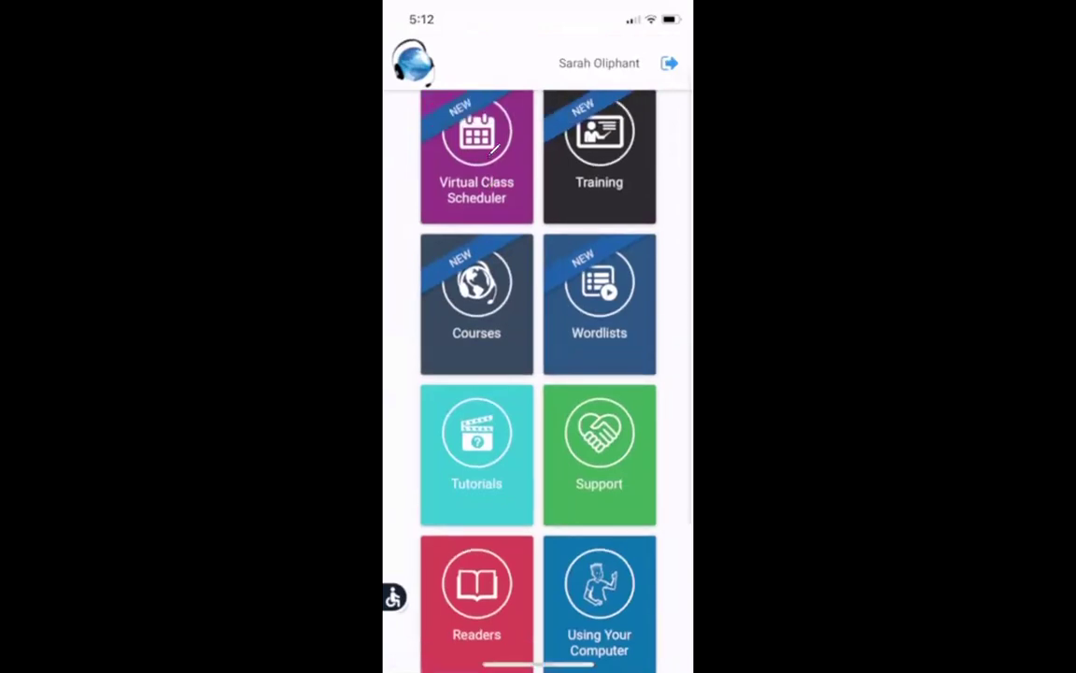